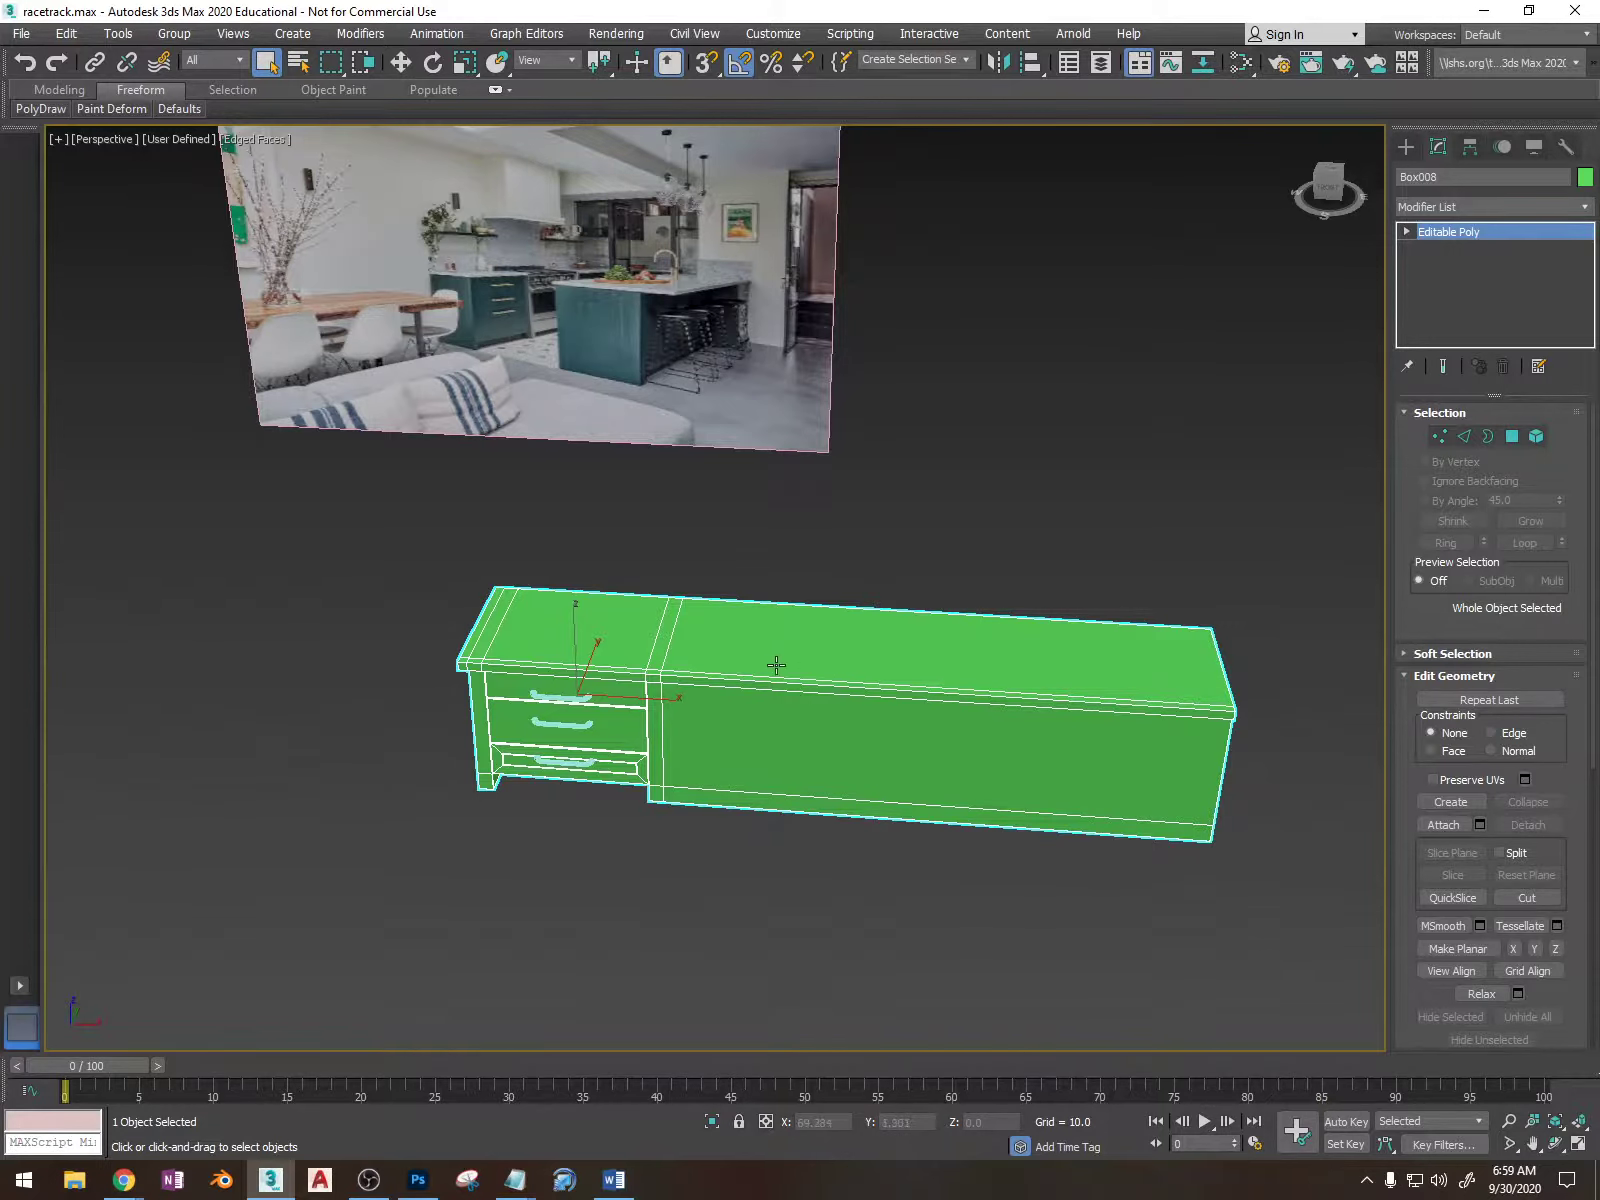
Step: Examine the island countertop and sink area in the kitchen reference photo, and look back at the modelled cabinet
click(1404, 144)
click(1458, 266)
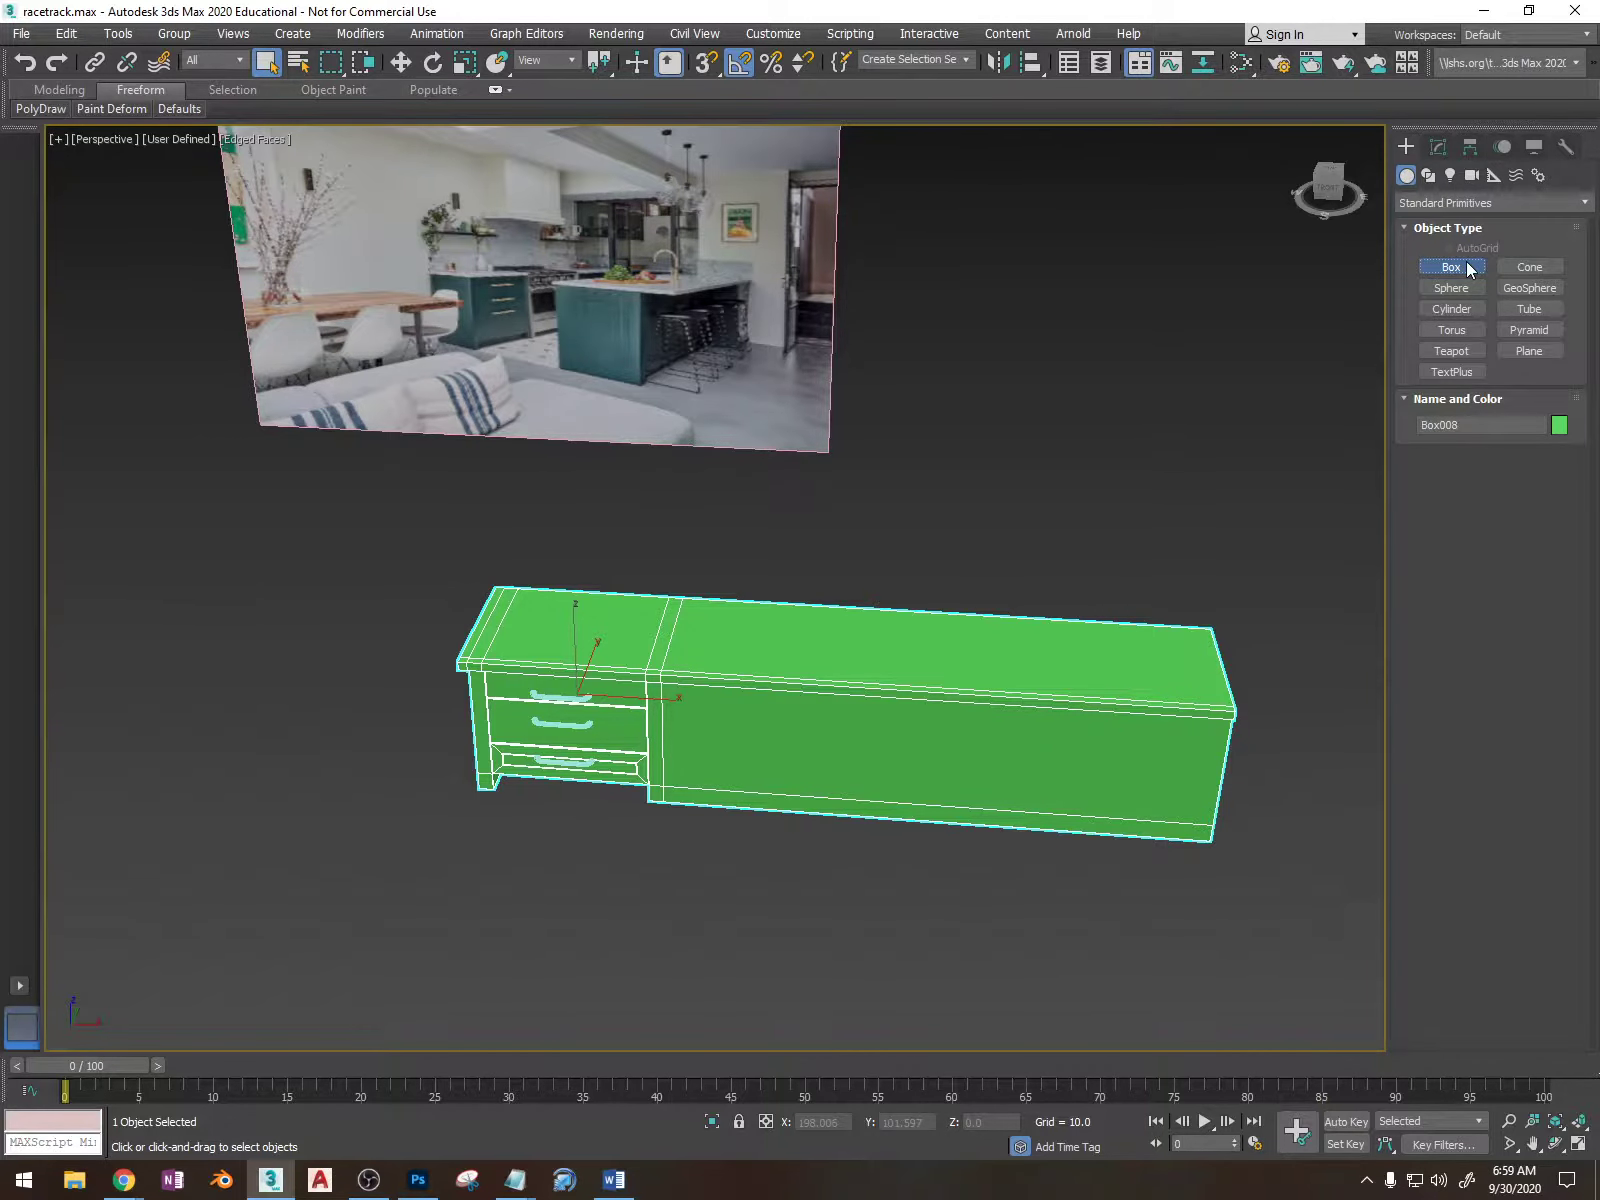
scroll(688, 282, up, 3)
alt+middle_drag(690, 285, 700, 354)
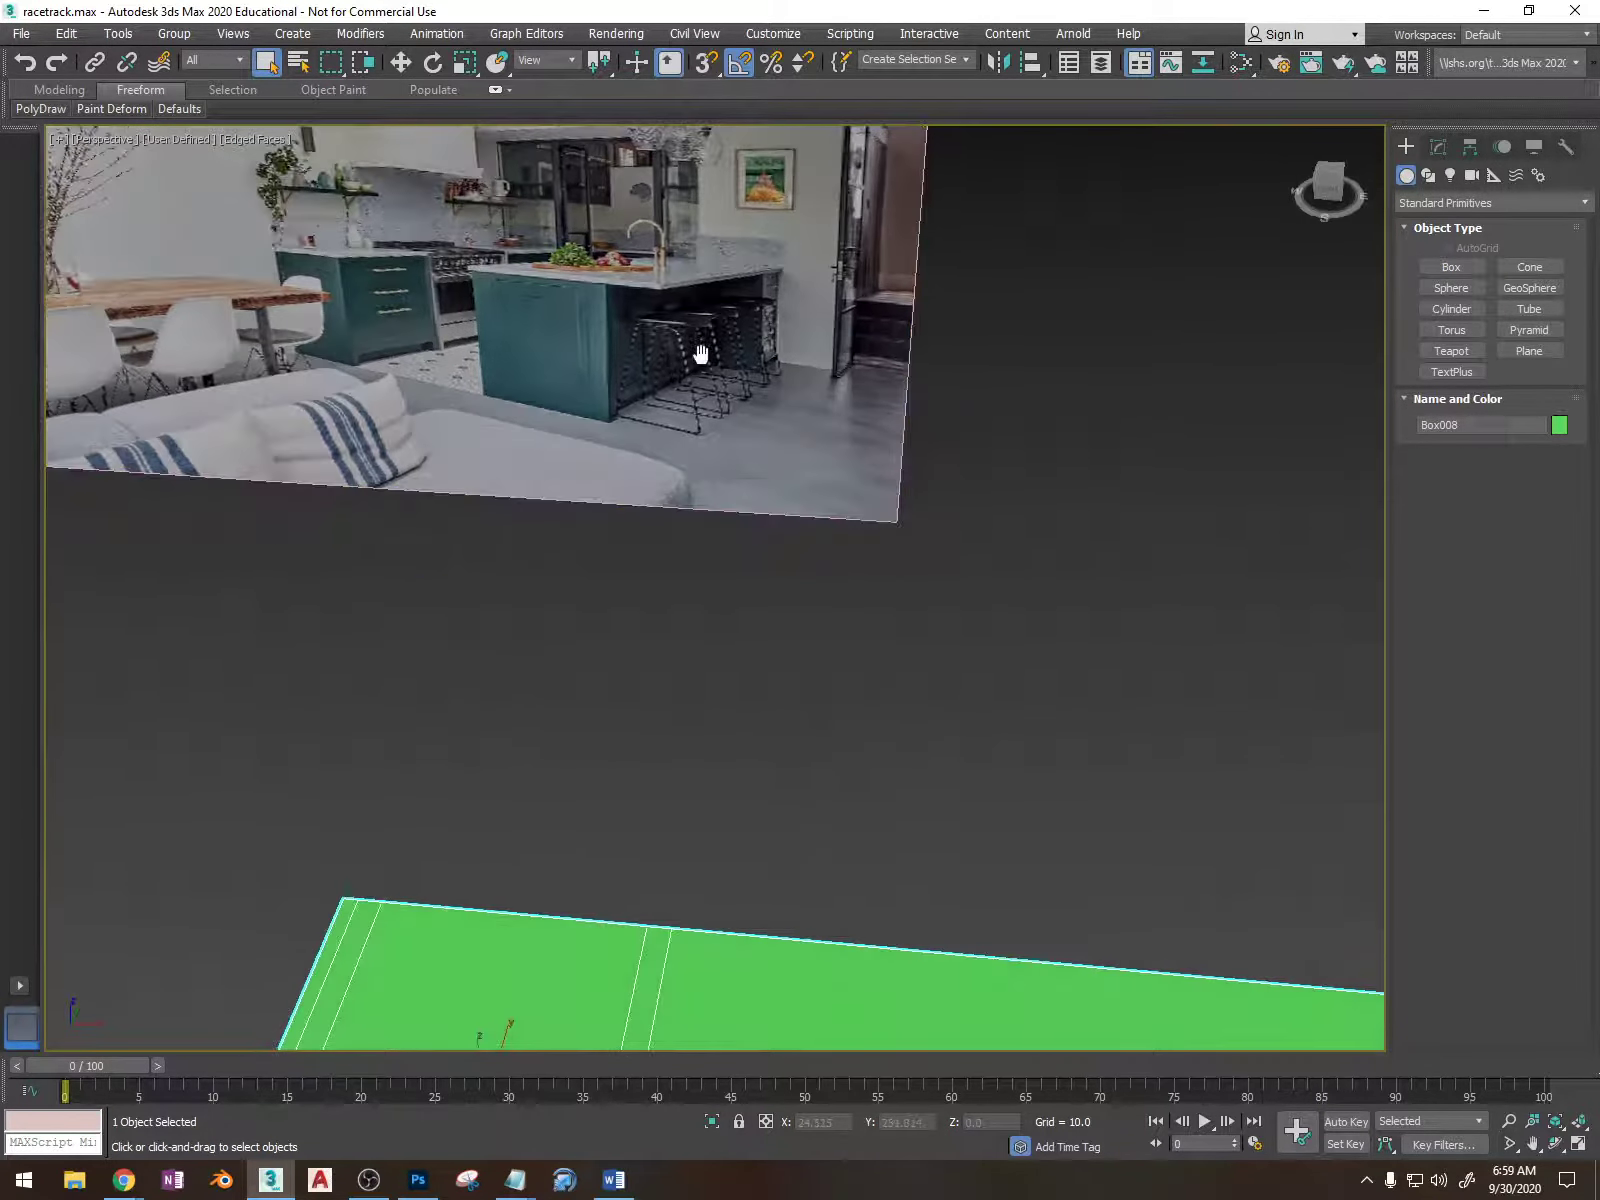
scroll(648, 266, up, 5)
scroll(643, 247, down, 3)
middle_drag(638, 258, 655, 460)
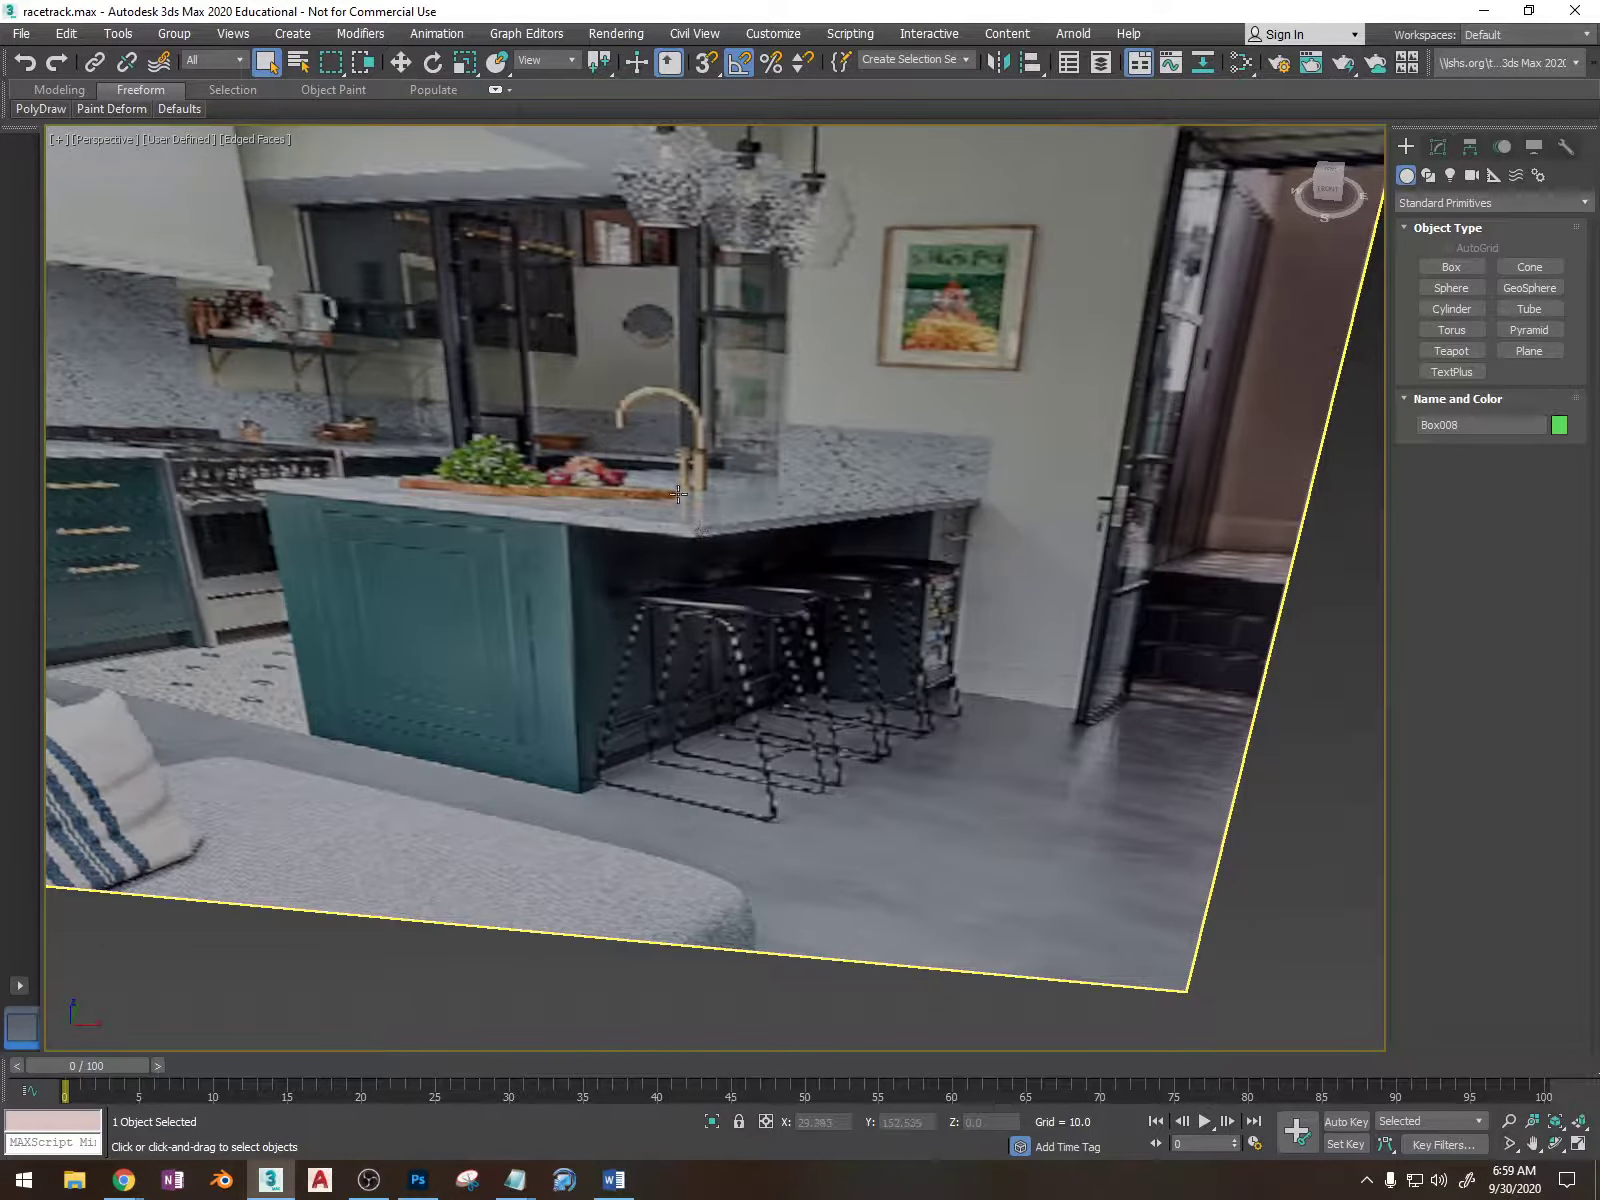
scroll(727, 484, down, 10)
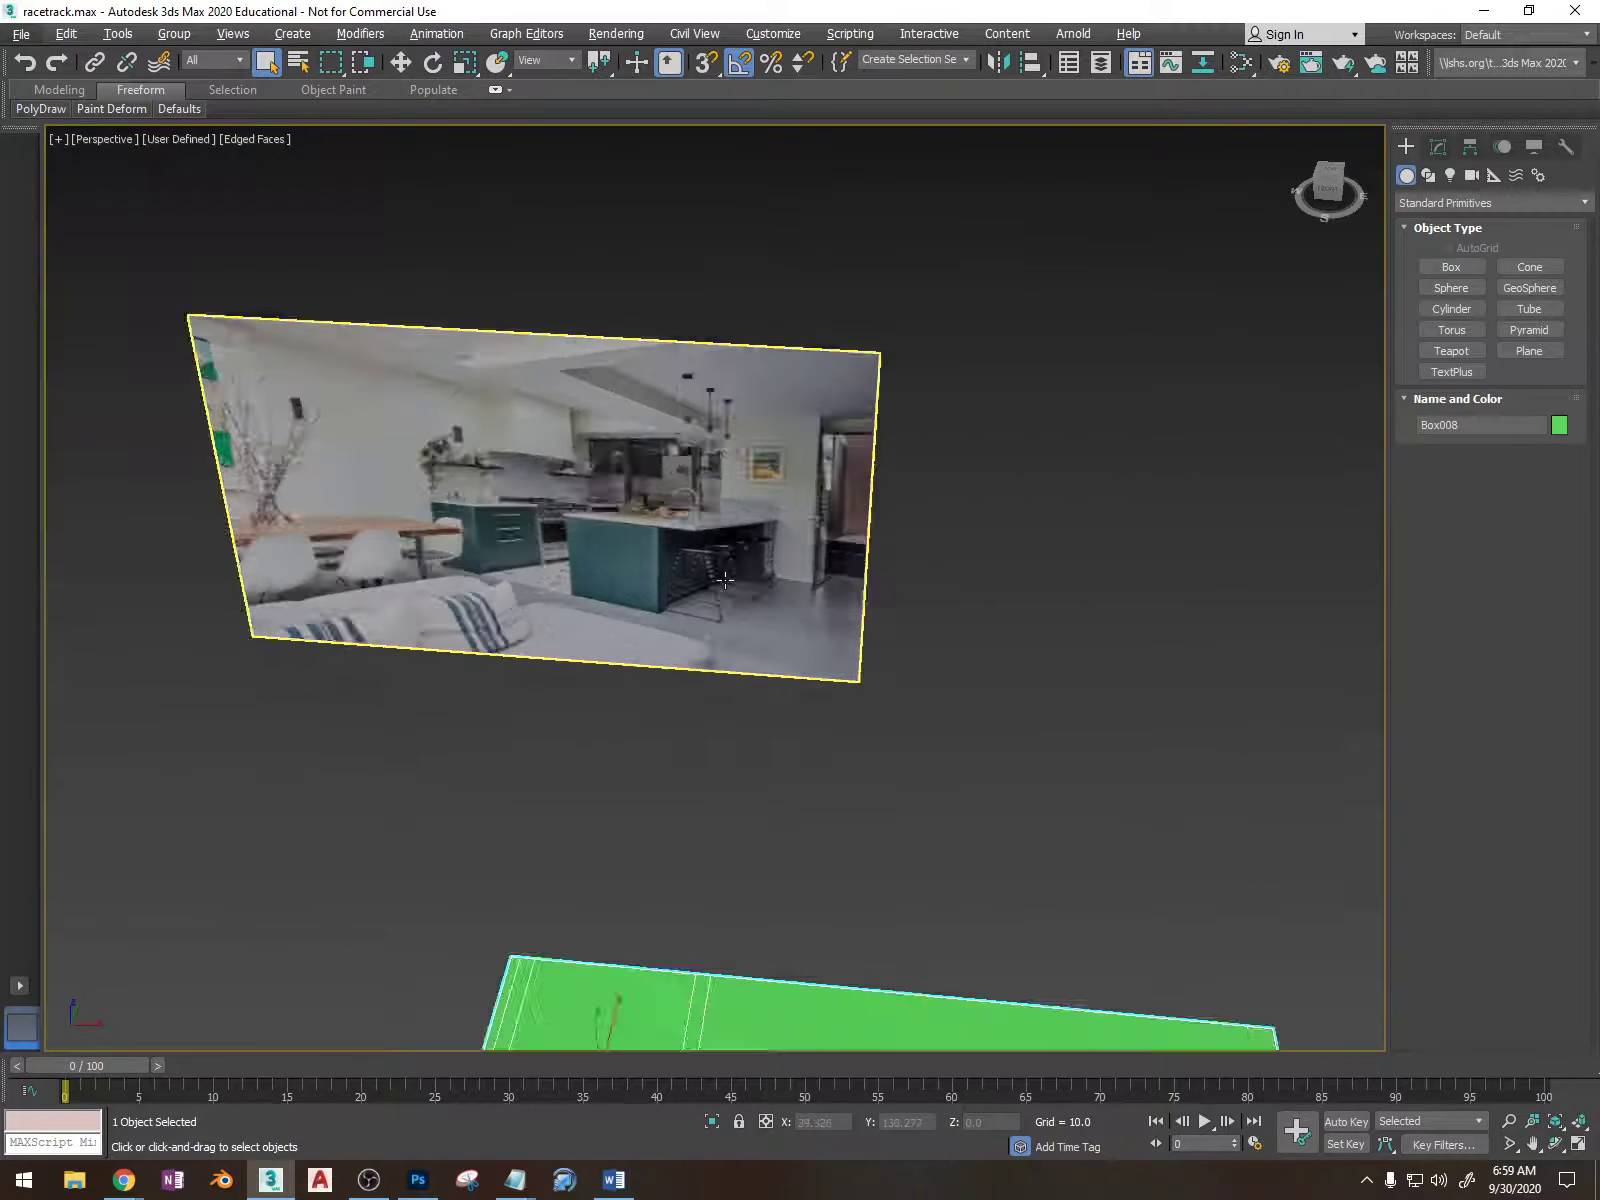
mouse_move(727, 600)
middle_down()
mouse_move(727, 484)
mouse_move(734, 620)
middle_up()
scroll(734, 620, up, 3)
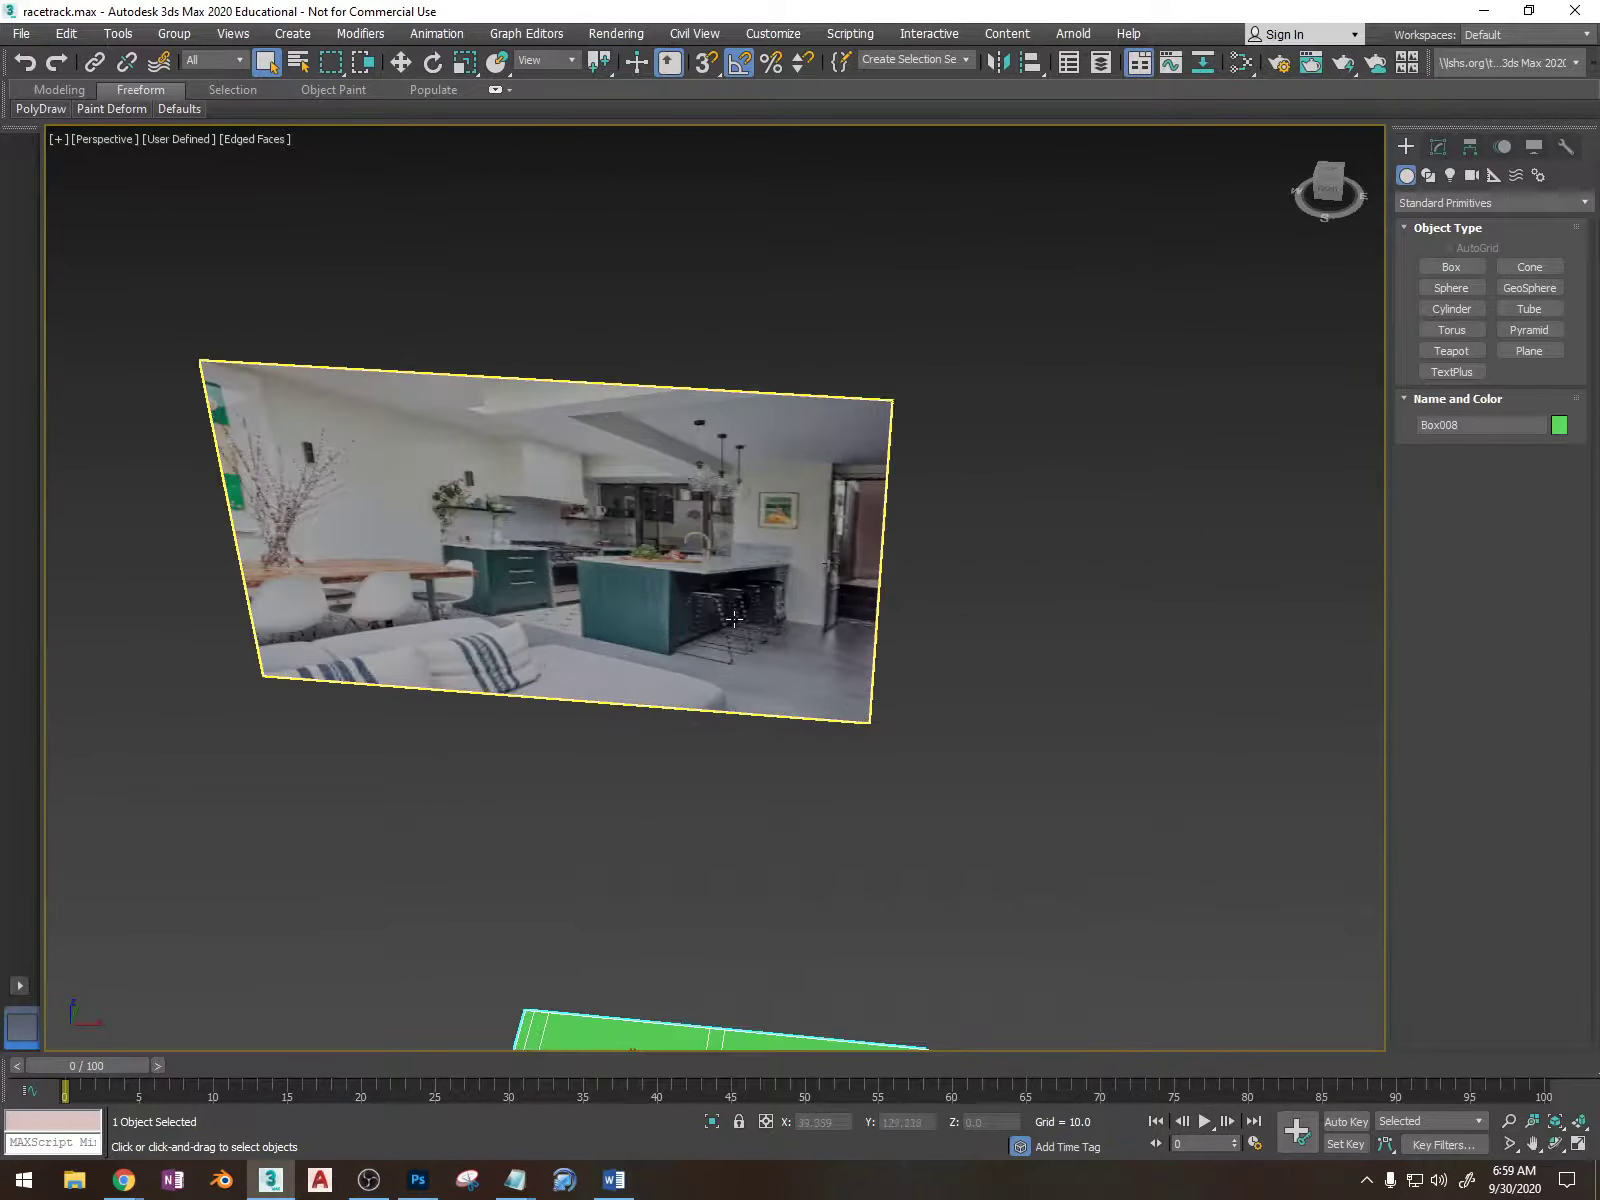
scroll(714, 597, up, 2)
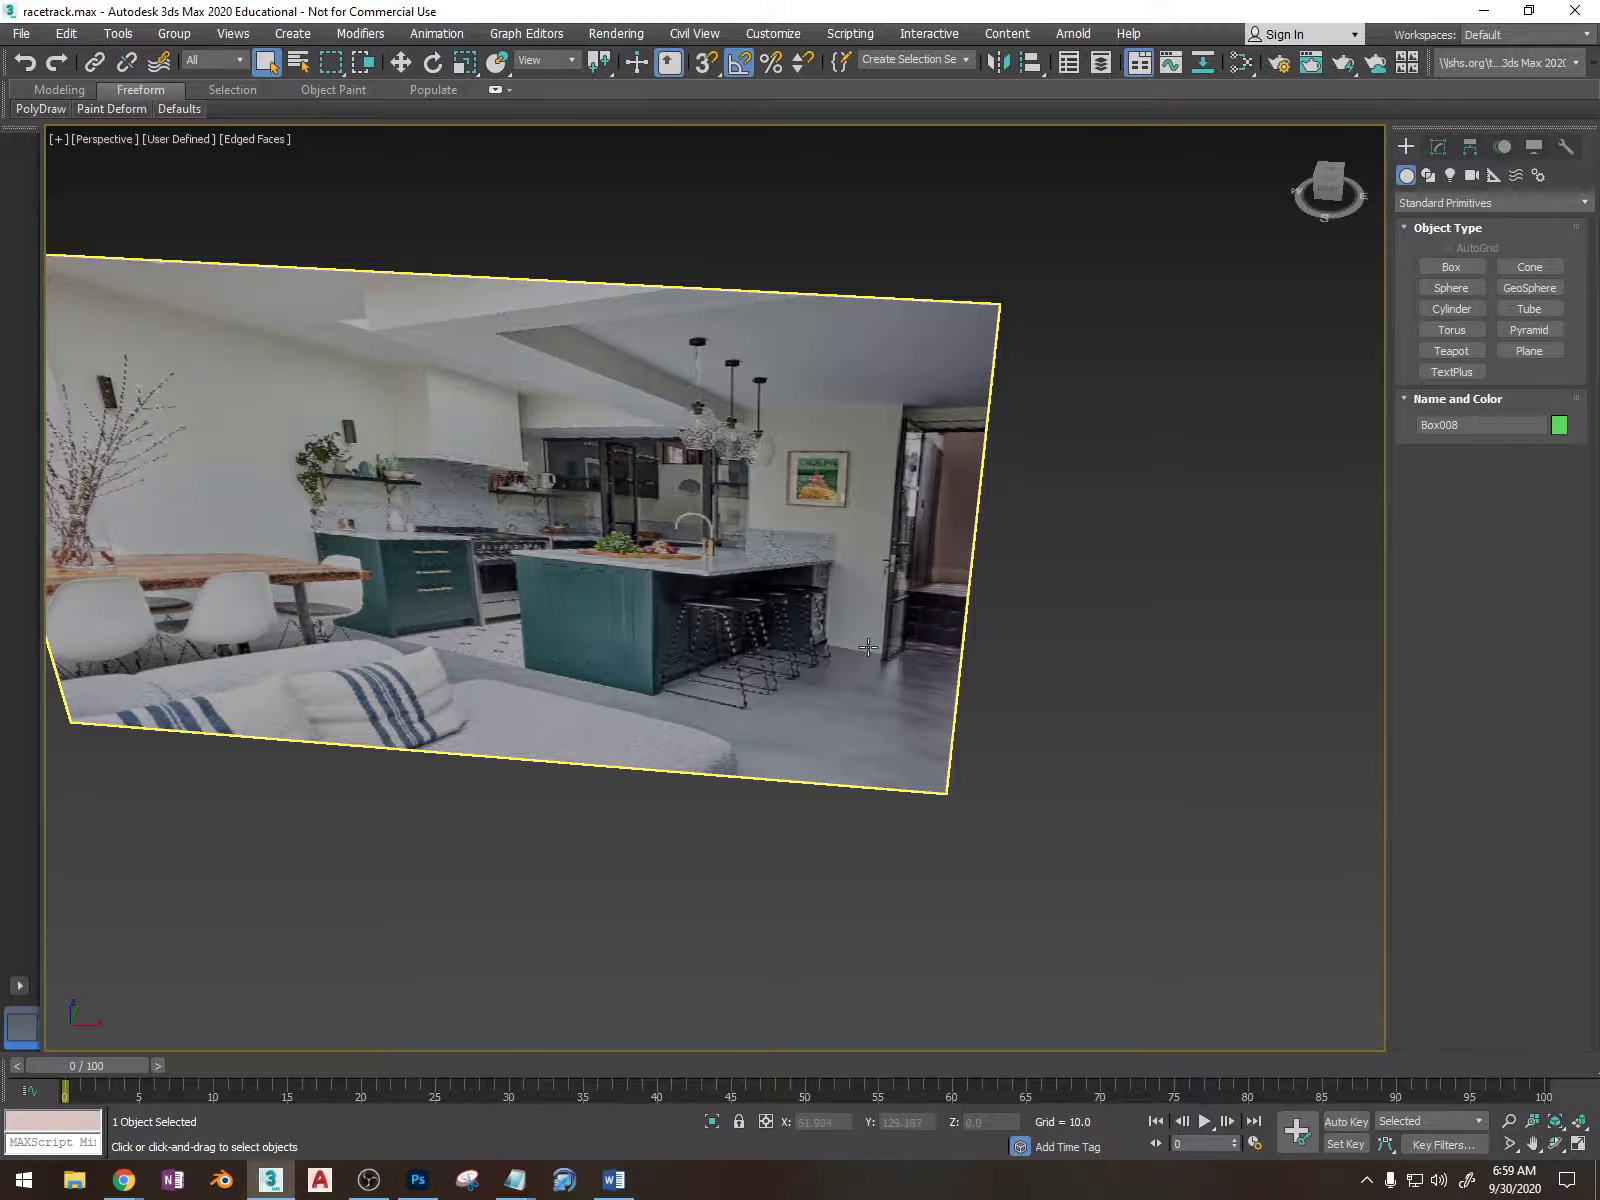
middle_drag(868, 647, 792, 372)
scroll(883, 665, down, 1)
alt+middle_drag(968, 711, 797, 664)
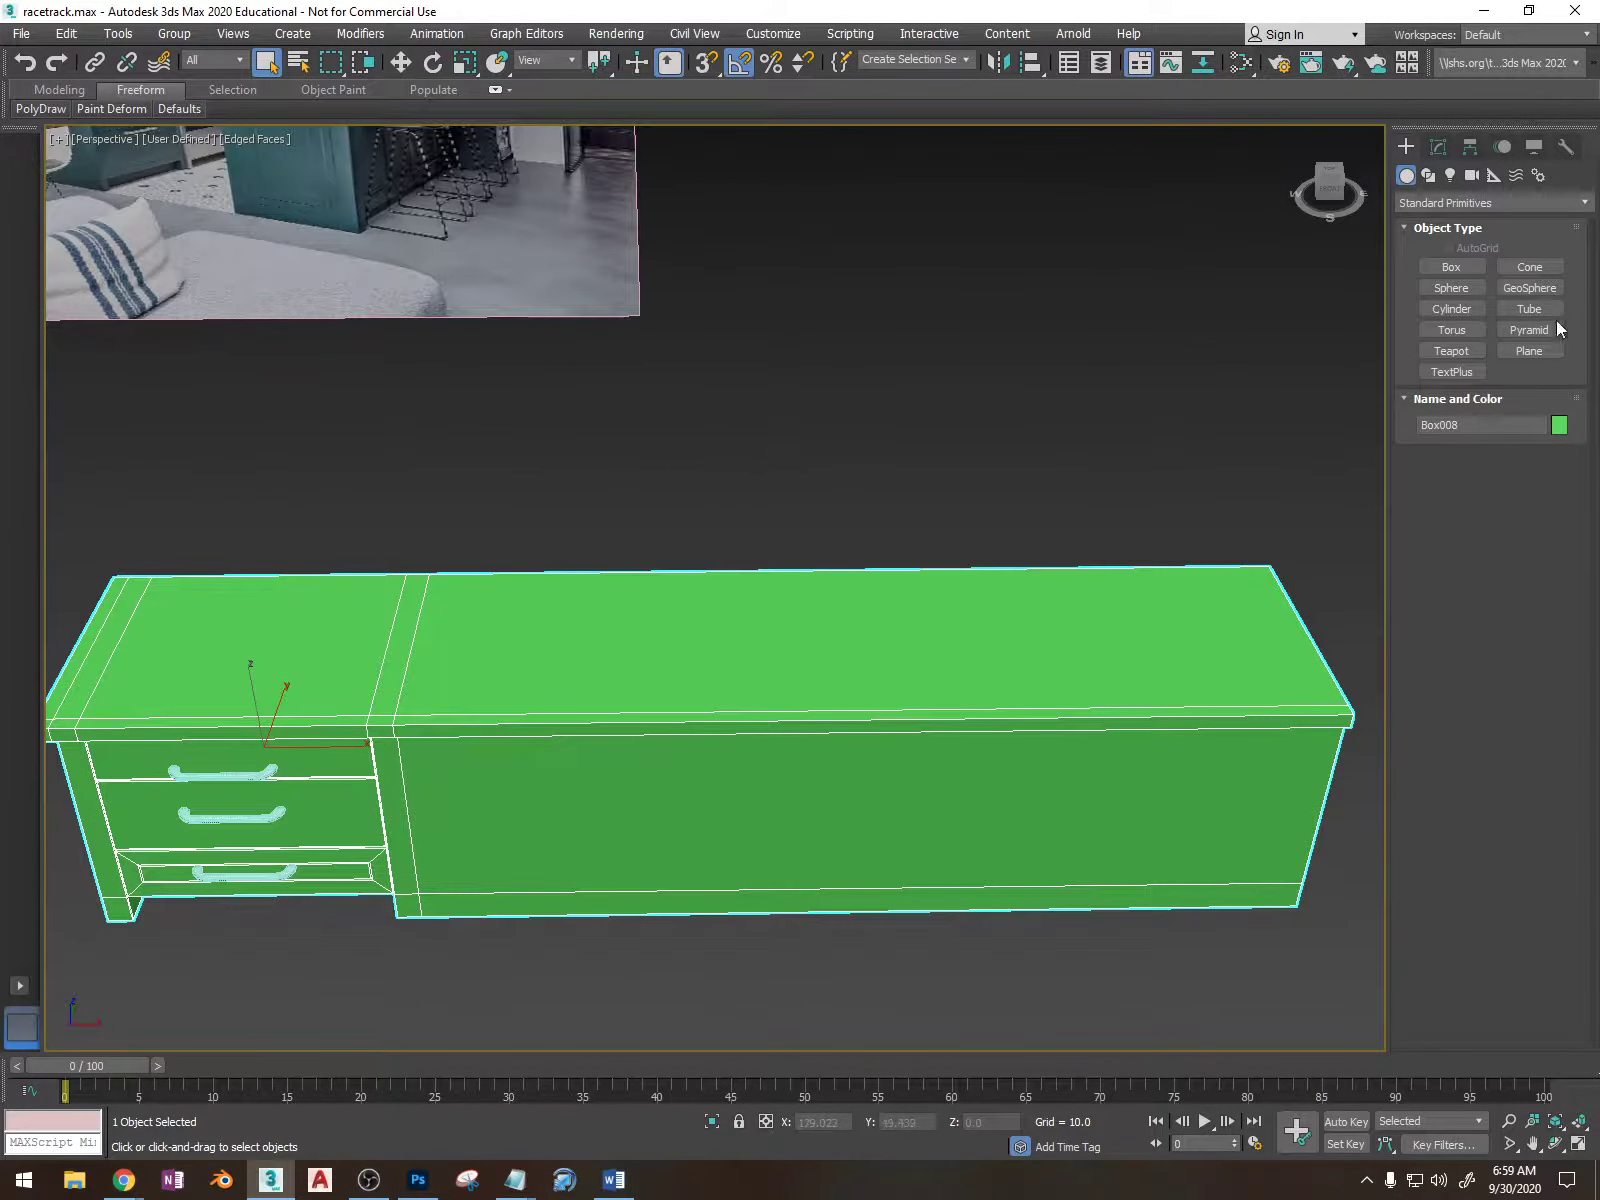
Step: Draw a ChamferBox in front of the cabinet, about 14.4 long, 23.3 wide and 13.7 high, with a fillet of about 0.93
click(1438, 146)
click(1407, 146)
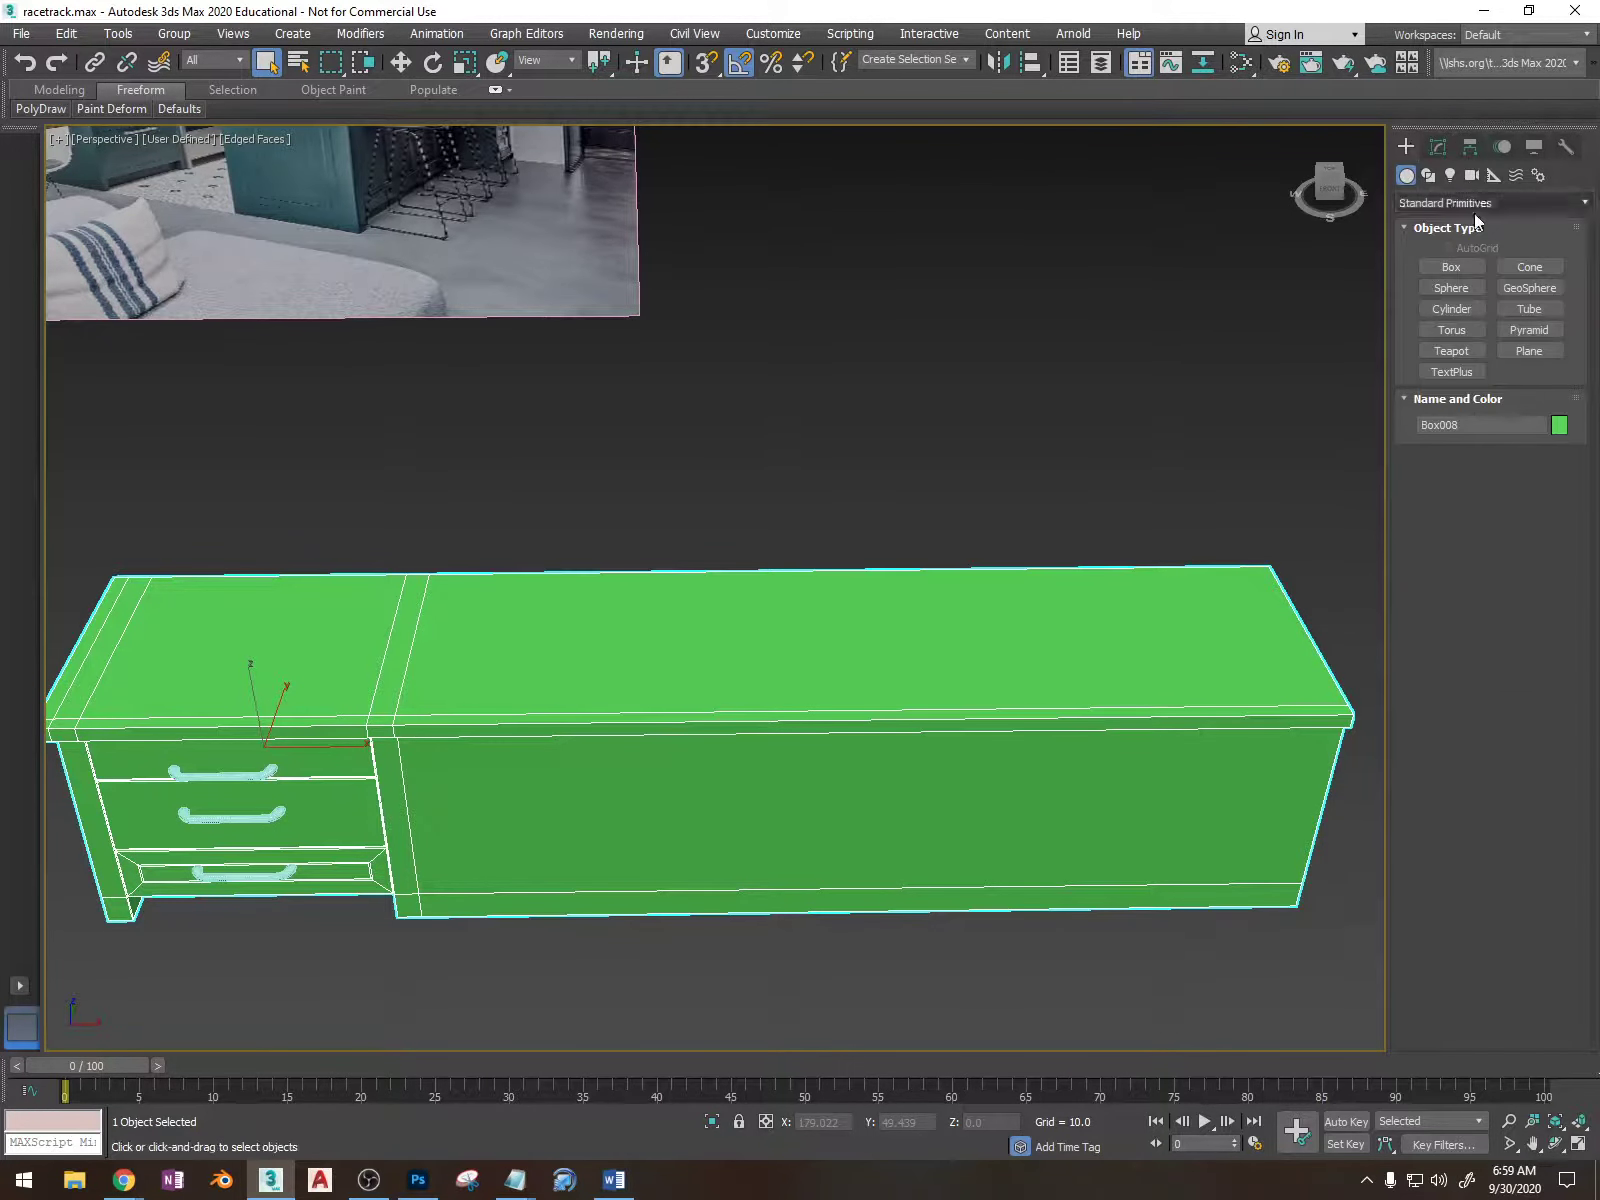
middle_drag(939, 504, 936, 457)
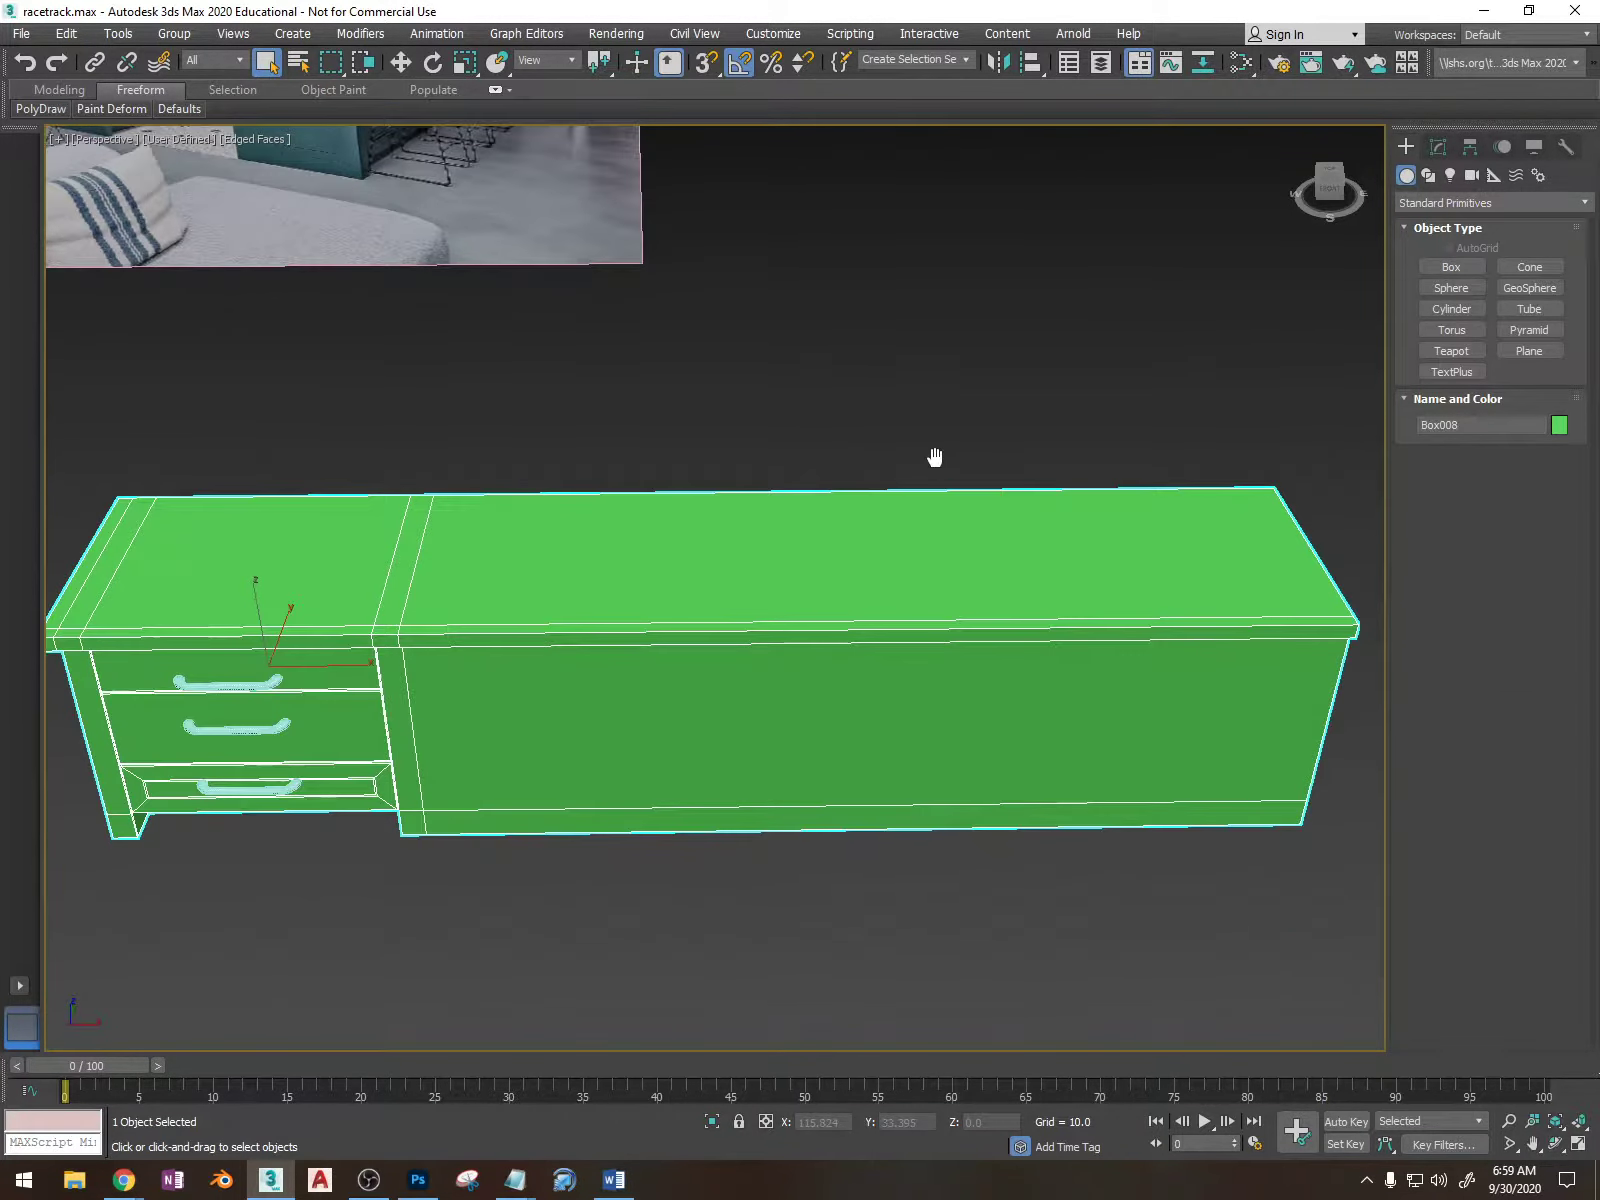
click(1440, 205)
click(1440, 239)
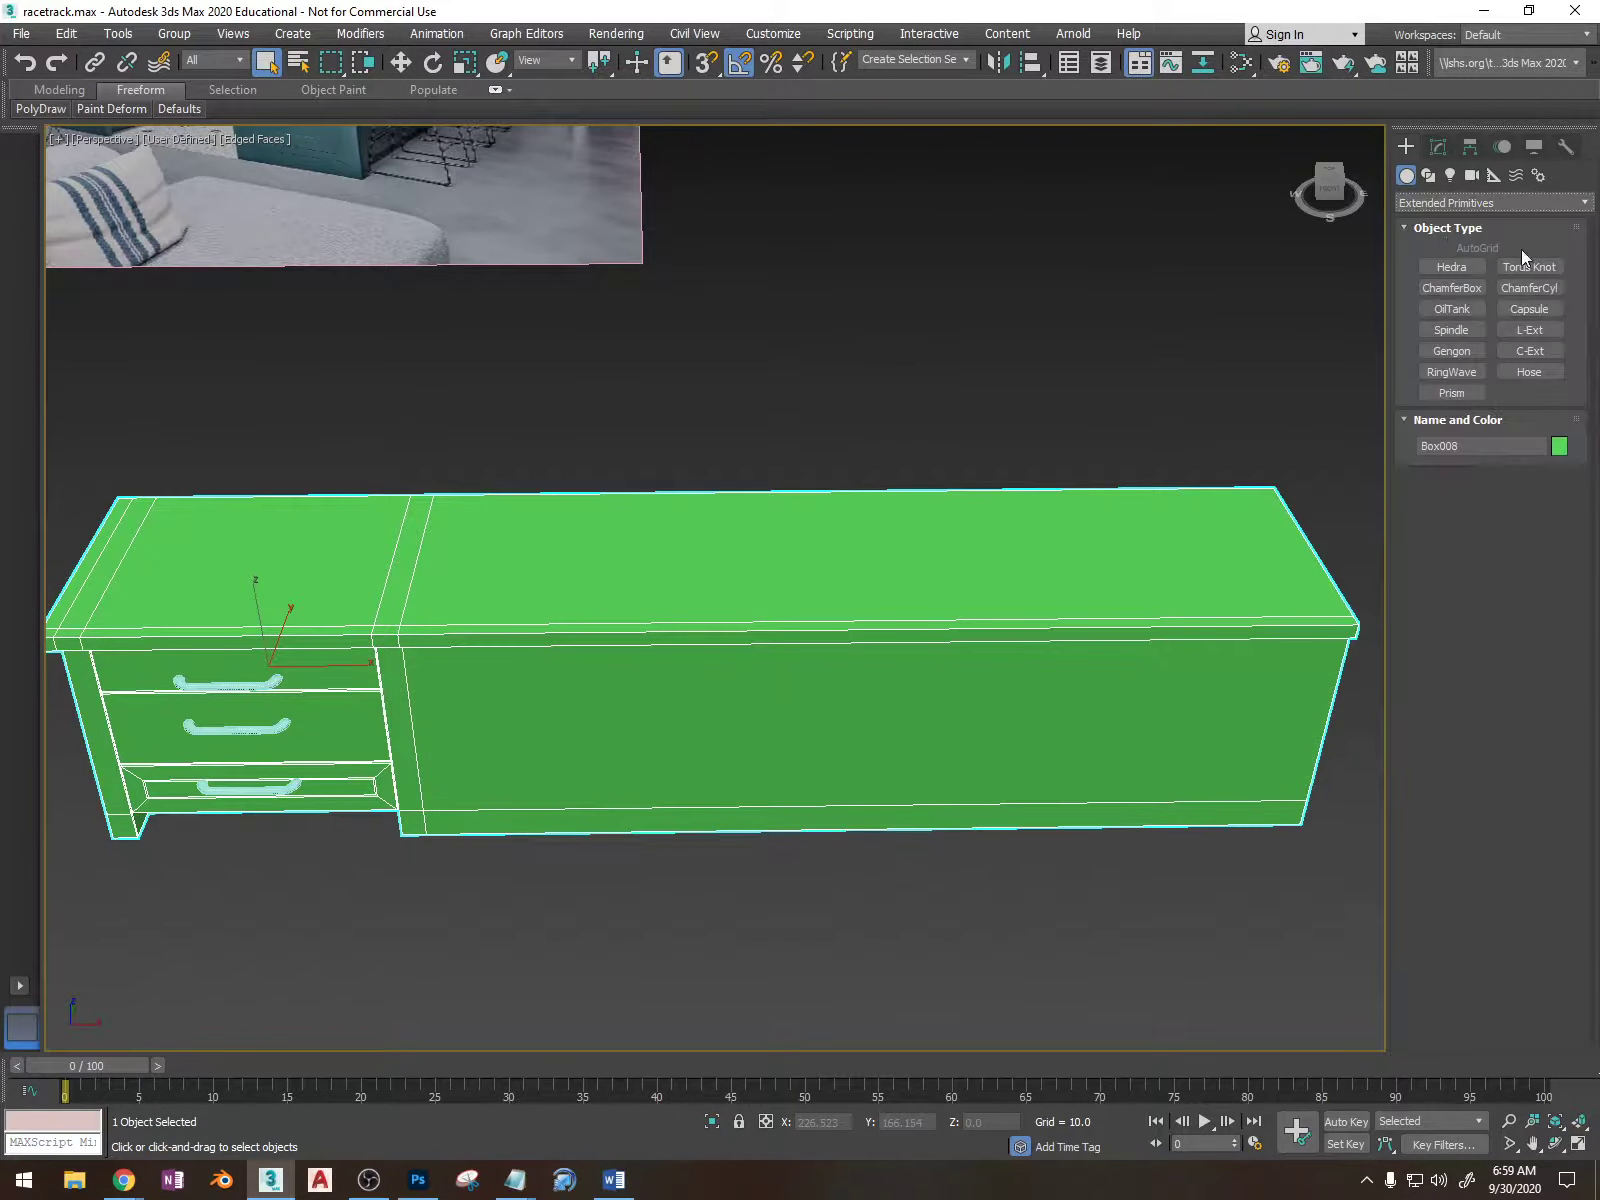
click(1475, 290)
scroll(1007, 711, down, 4)
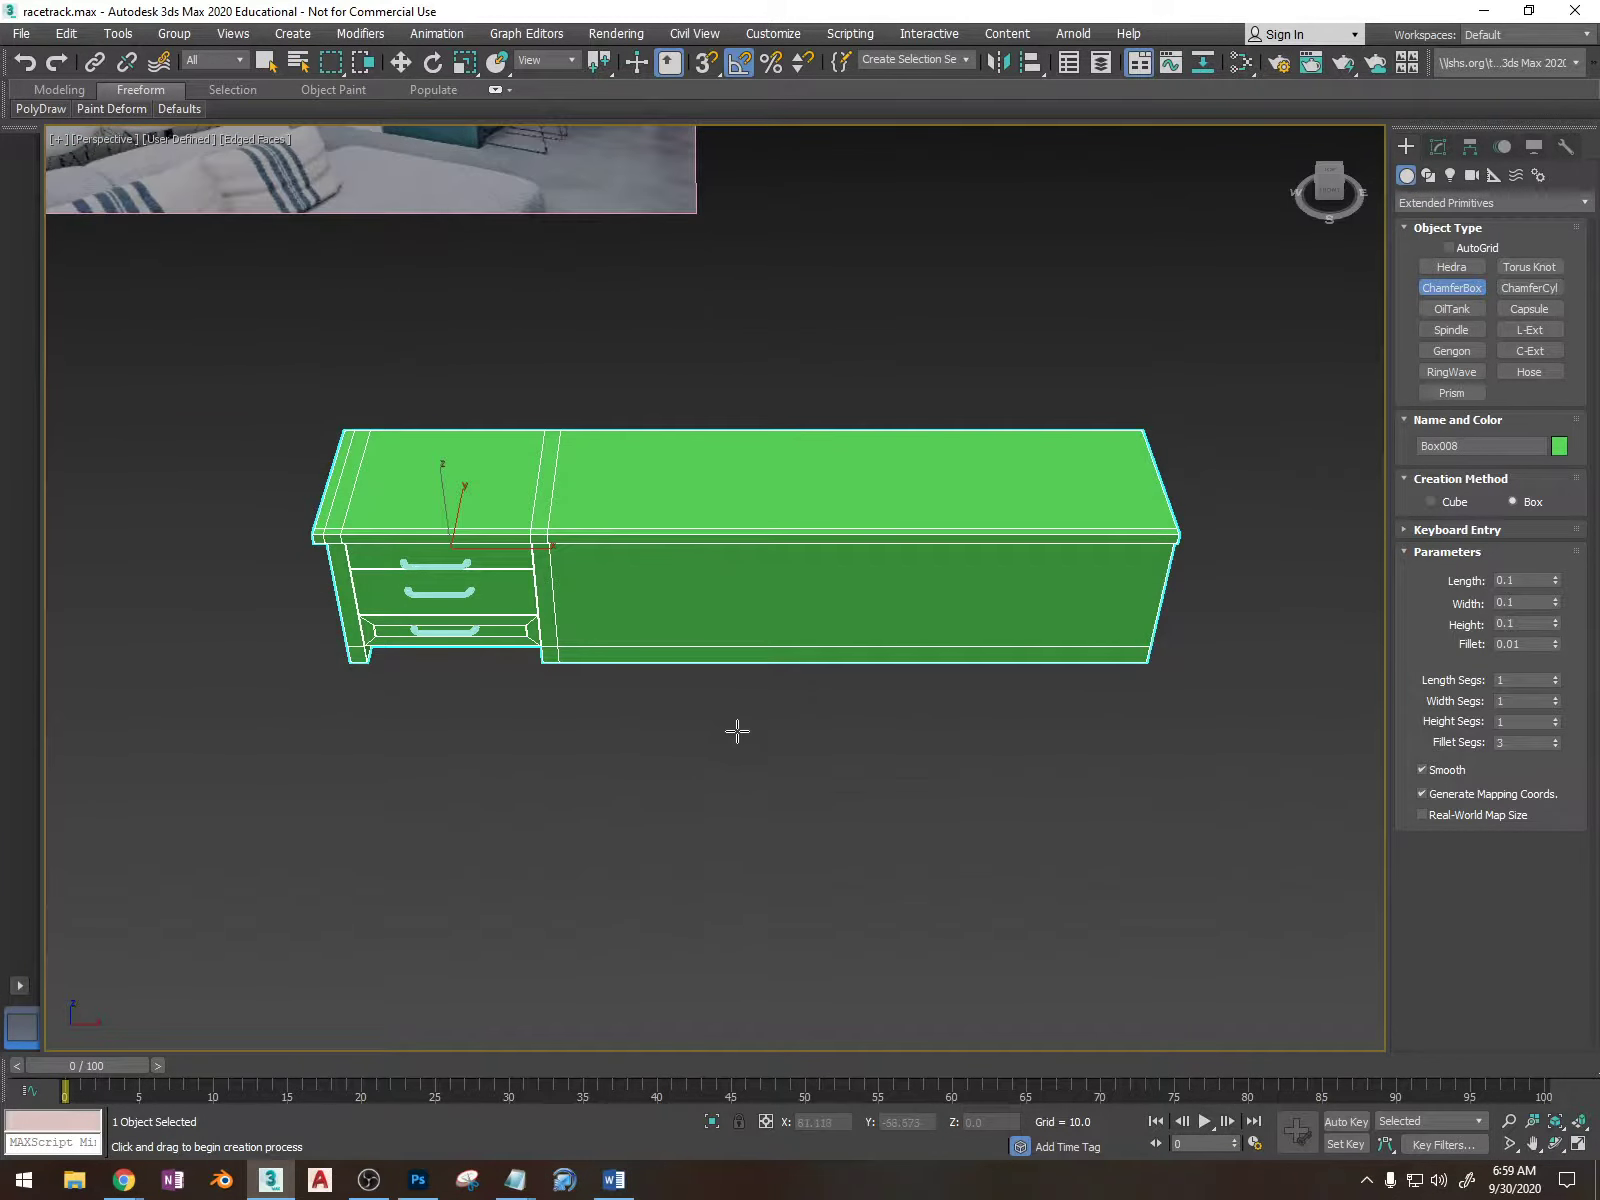
drag(697, 710, 866, 783)
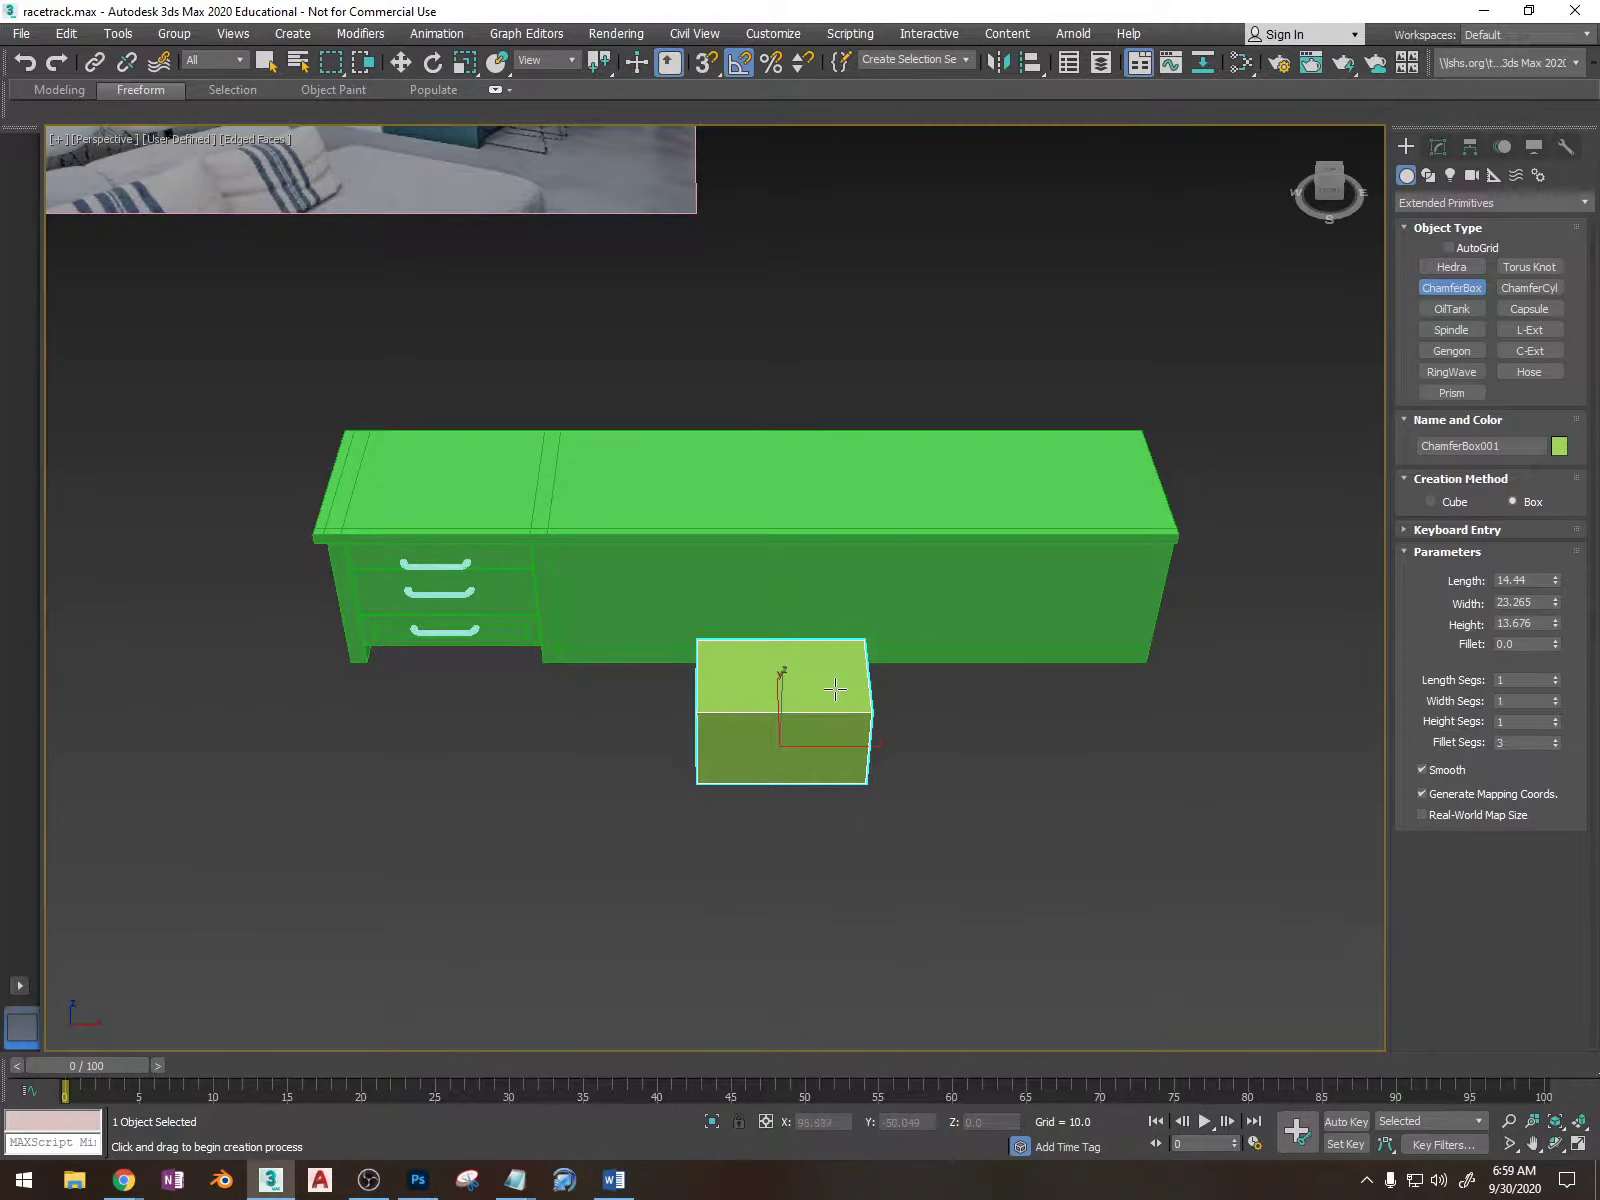
click(835, 688)
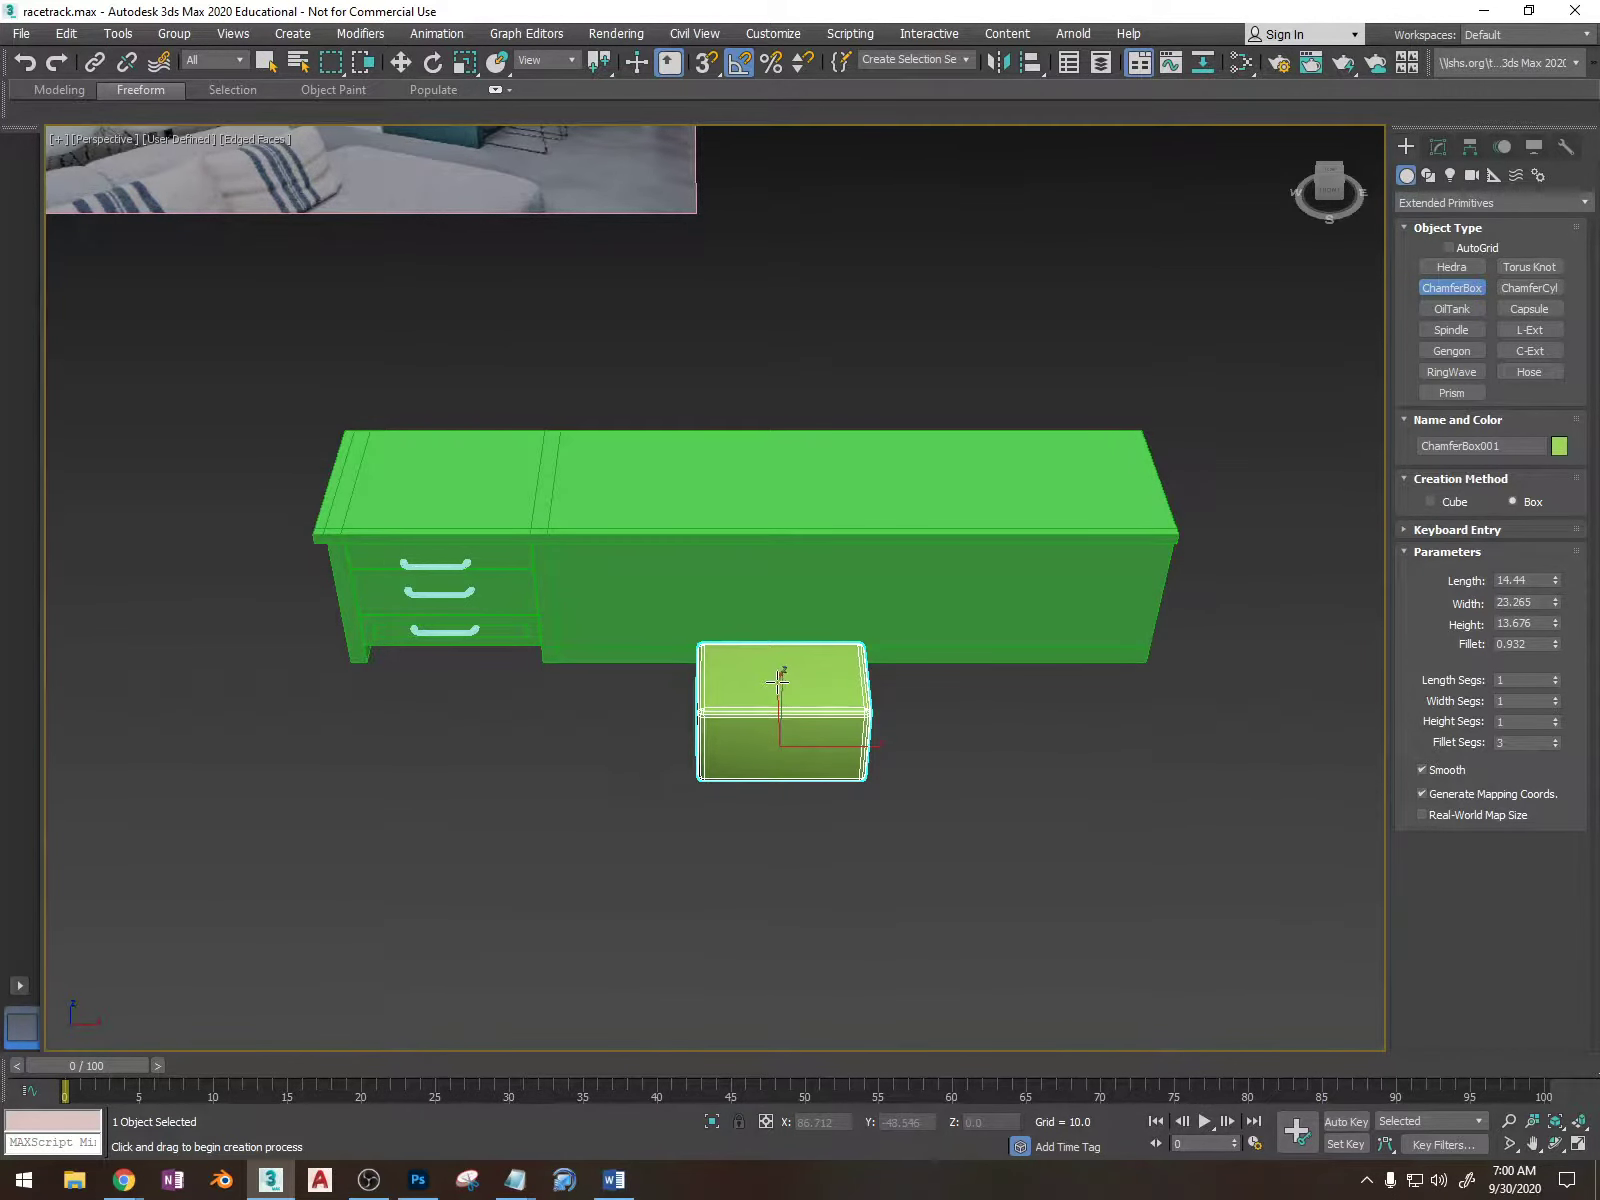
alt+middle_drag(778, 680, 798, 638)
right_click(943, 665)
Step: Move the chamfer box back and up to about Y -29.8 and Z 16.2, so it partly sinks into the countertop
alt+middle_drag(852, 719, 745, 735)
key(w)
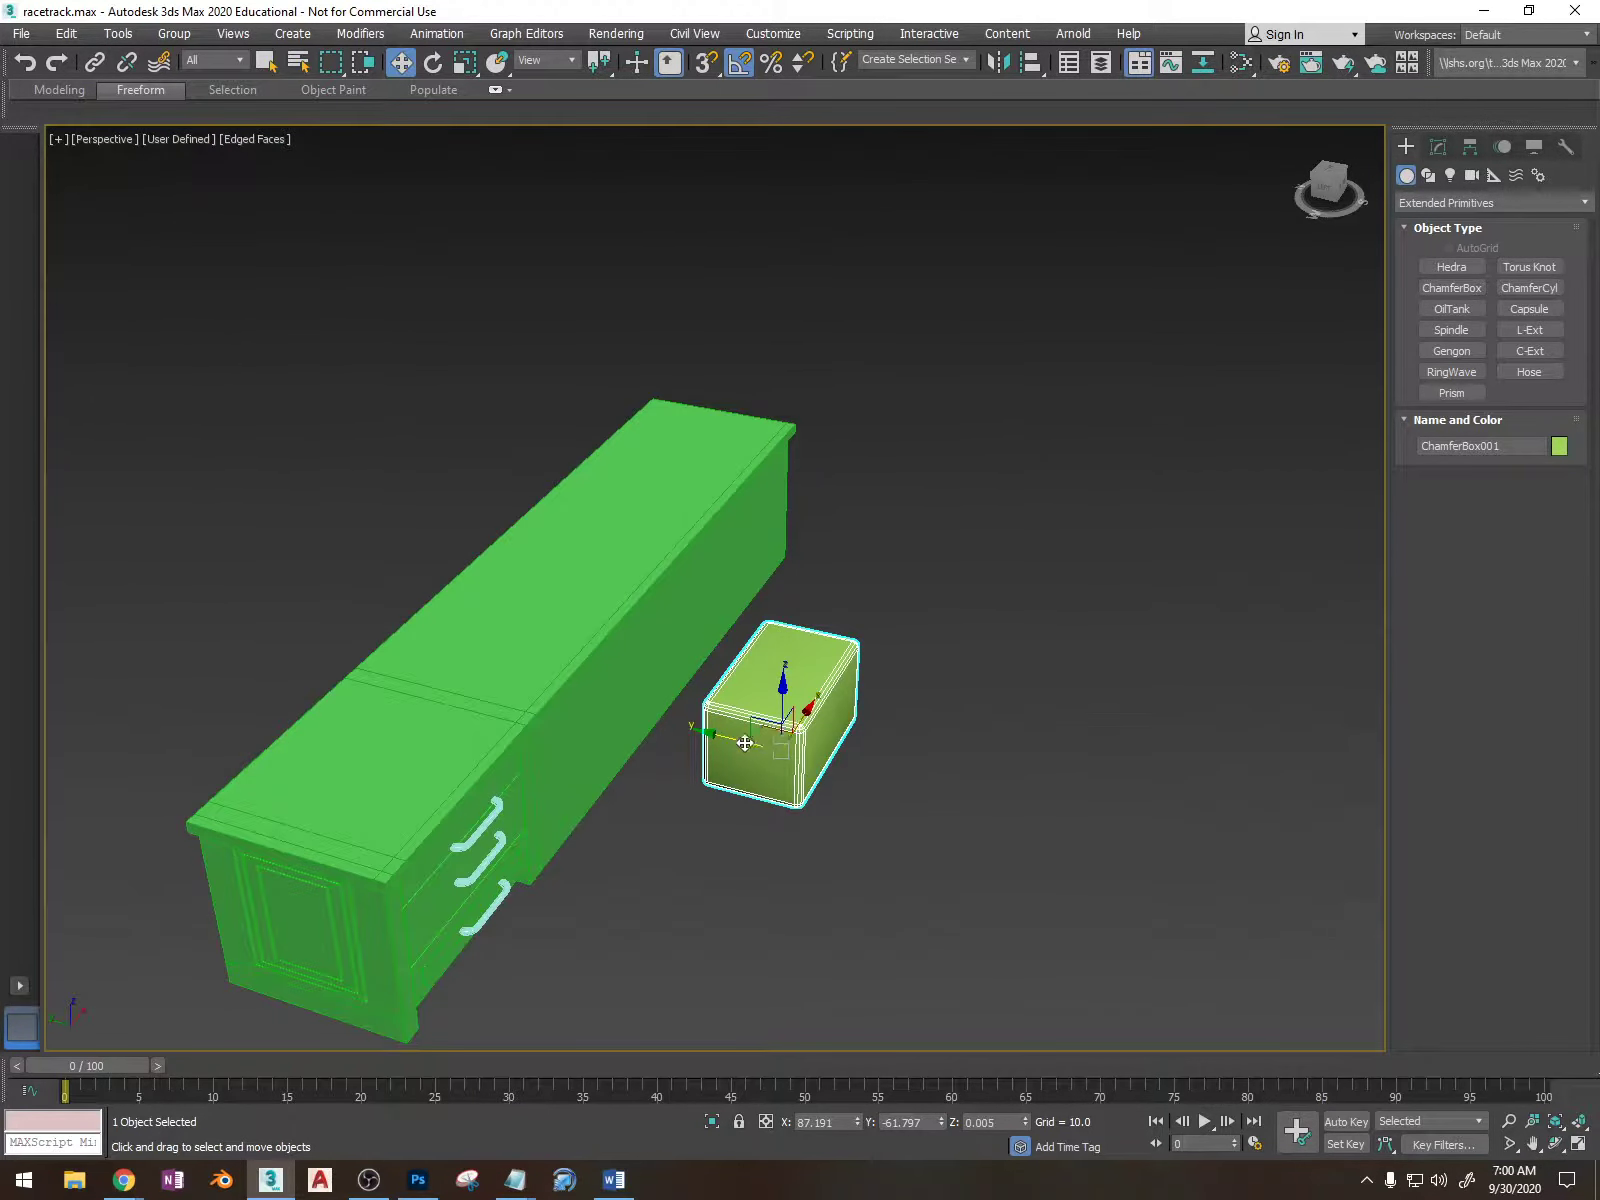
drag(750, 739, 554, 695)
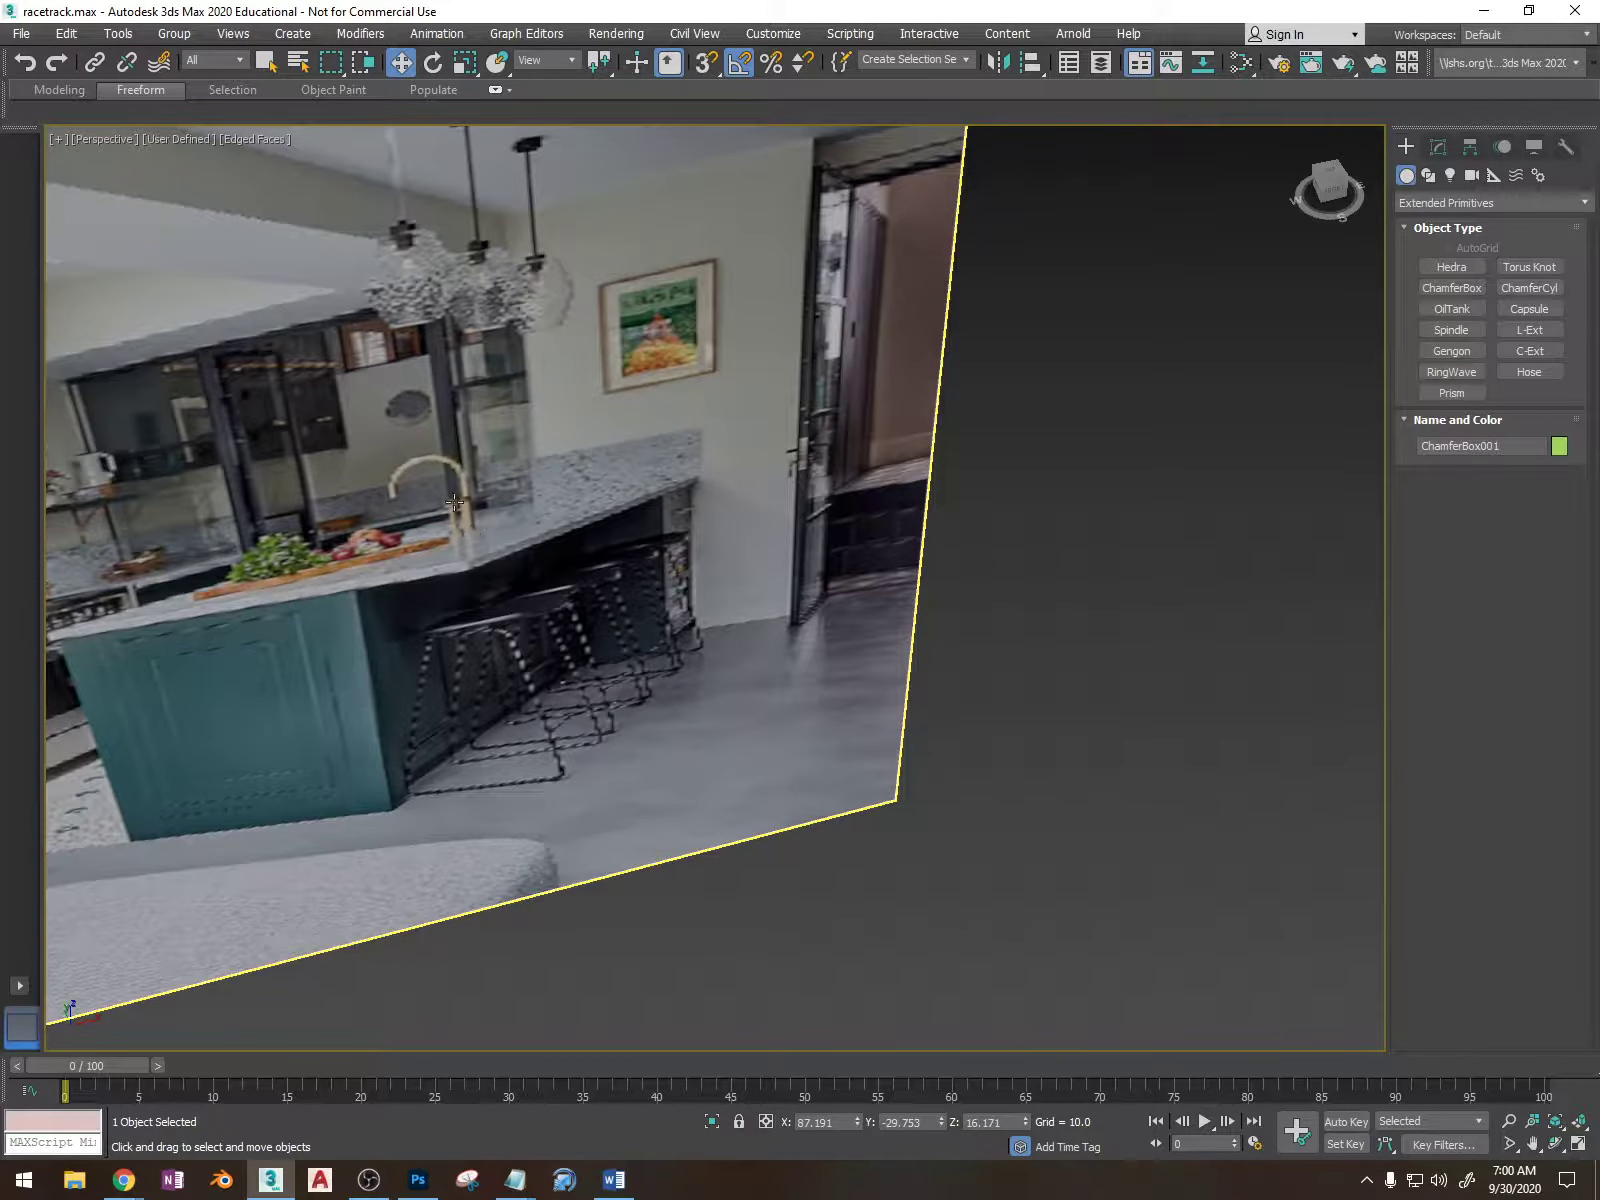
Step: Compare the chamfer box's placement on the countertop with the island's sink area in the reference photo
middle_drag(530, 569, 880, 570)
middle_drag(1250, 550, 560, 680)
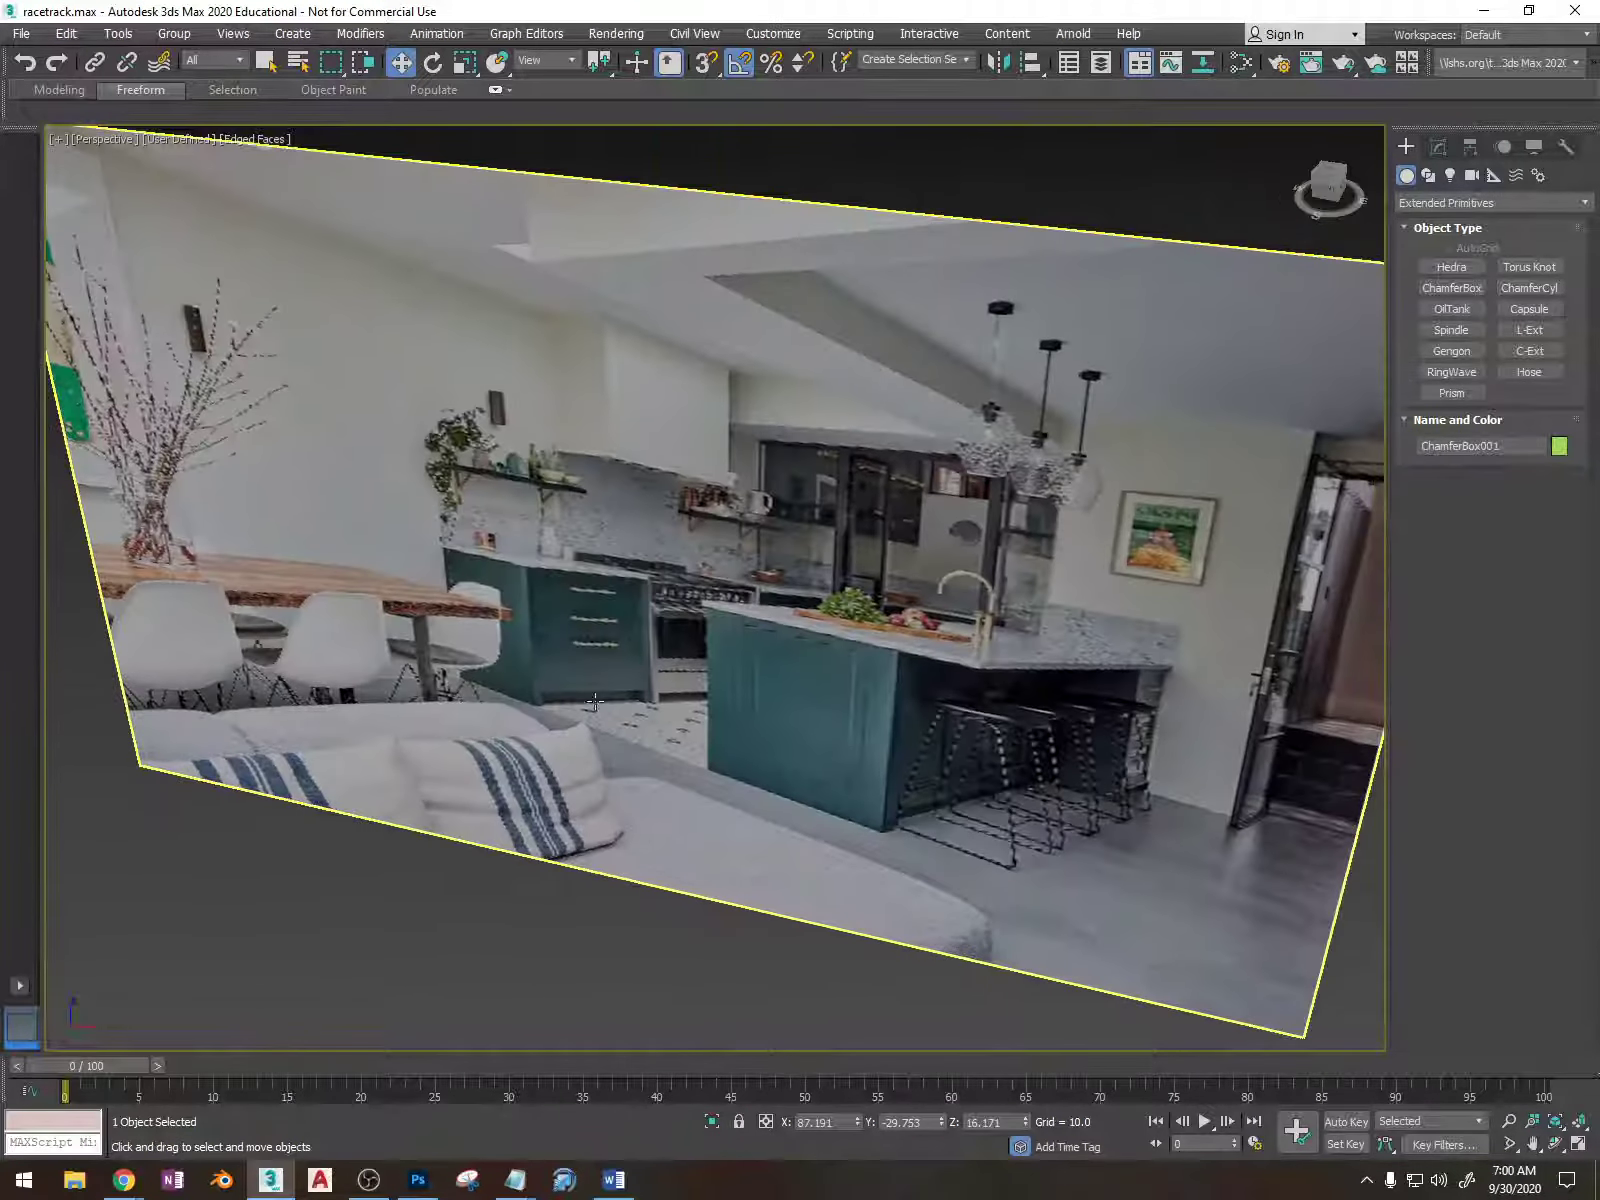
alt+middle_drag(700, 678, 832, 650)
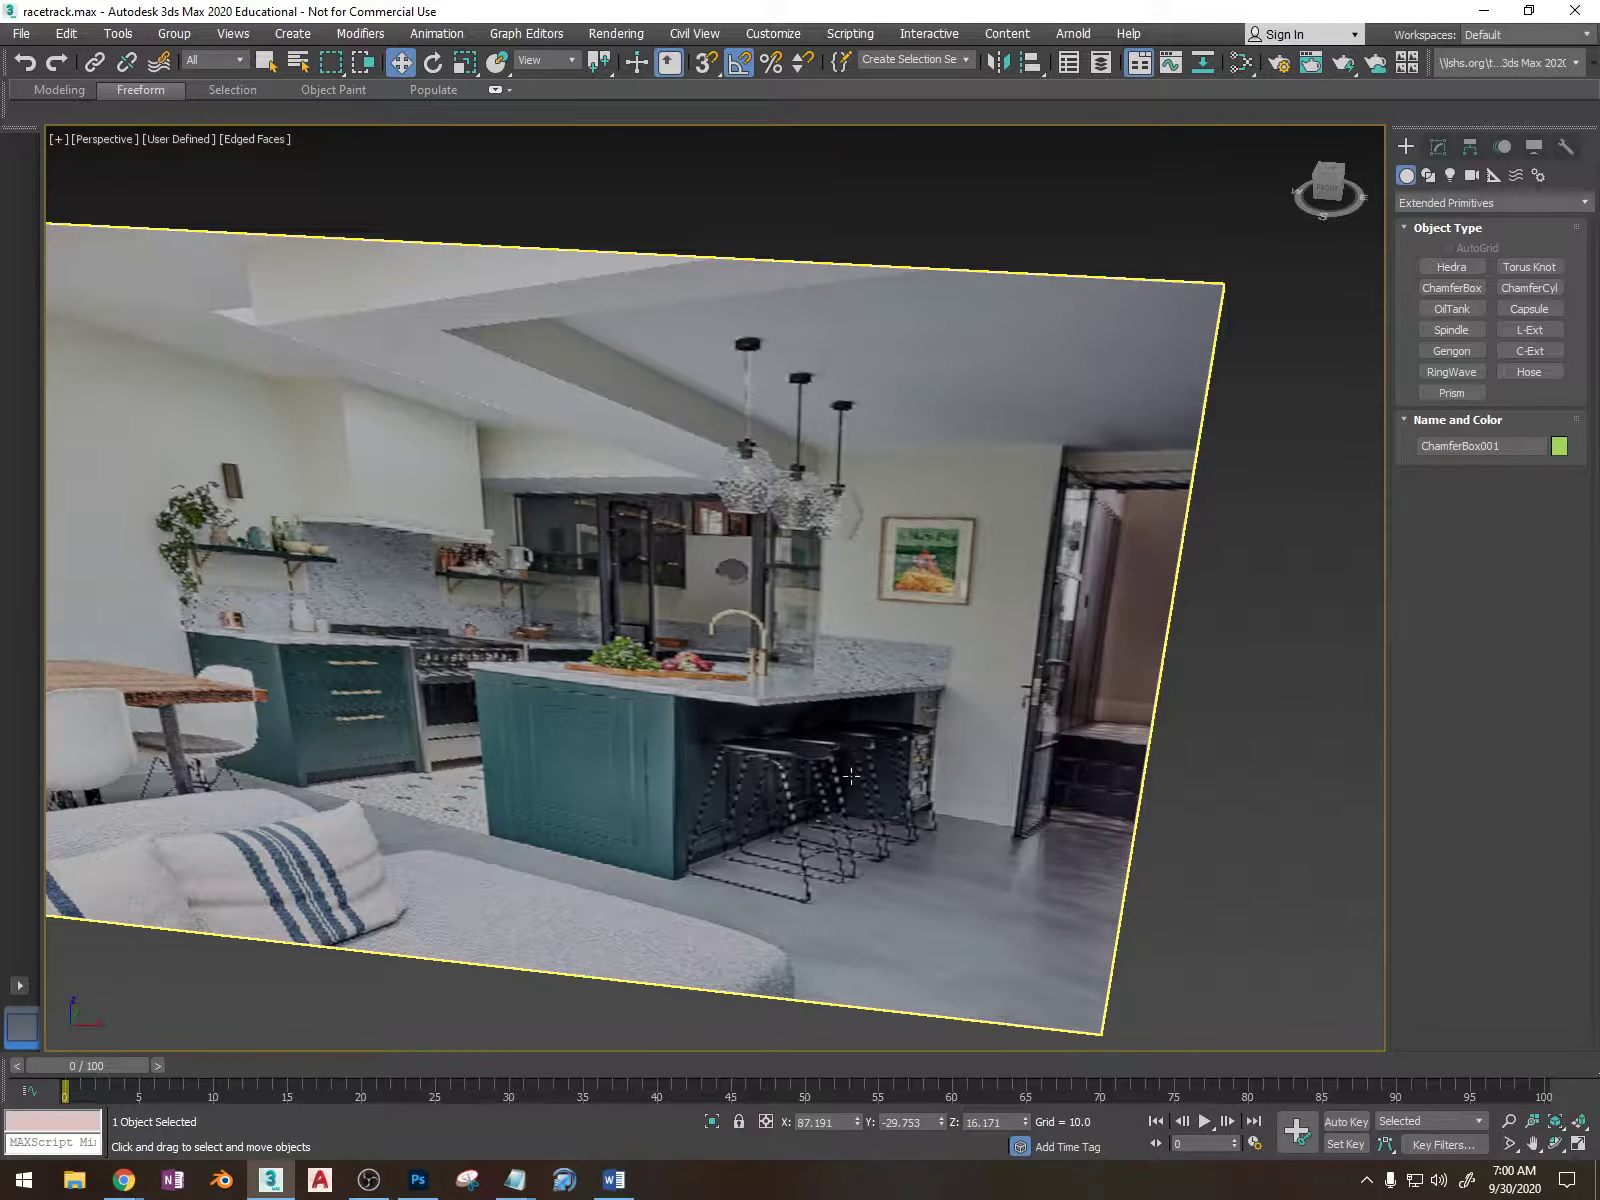
scroll(850, 862, down, 5)
middle_drag(943, 946, 800, 682)
alt+middle_drag(814, 829, 849, 734)
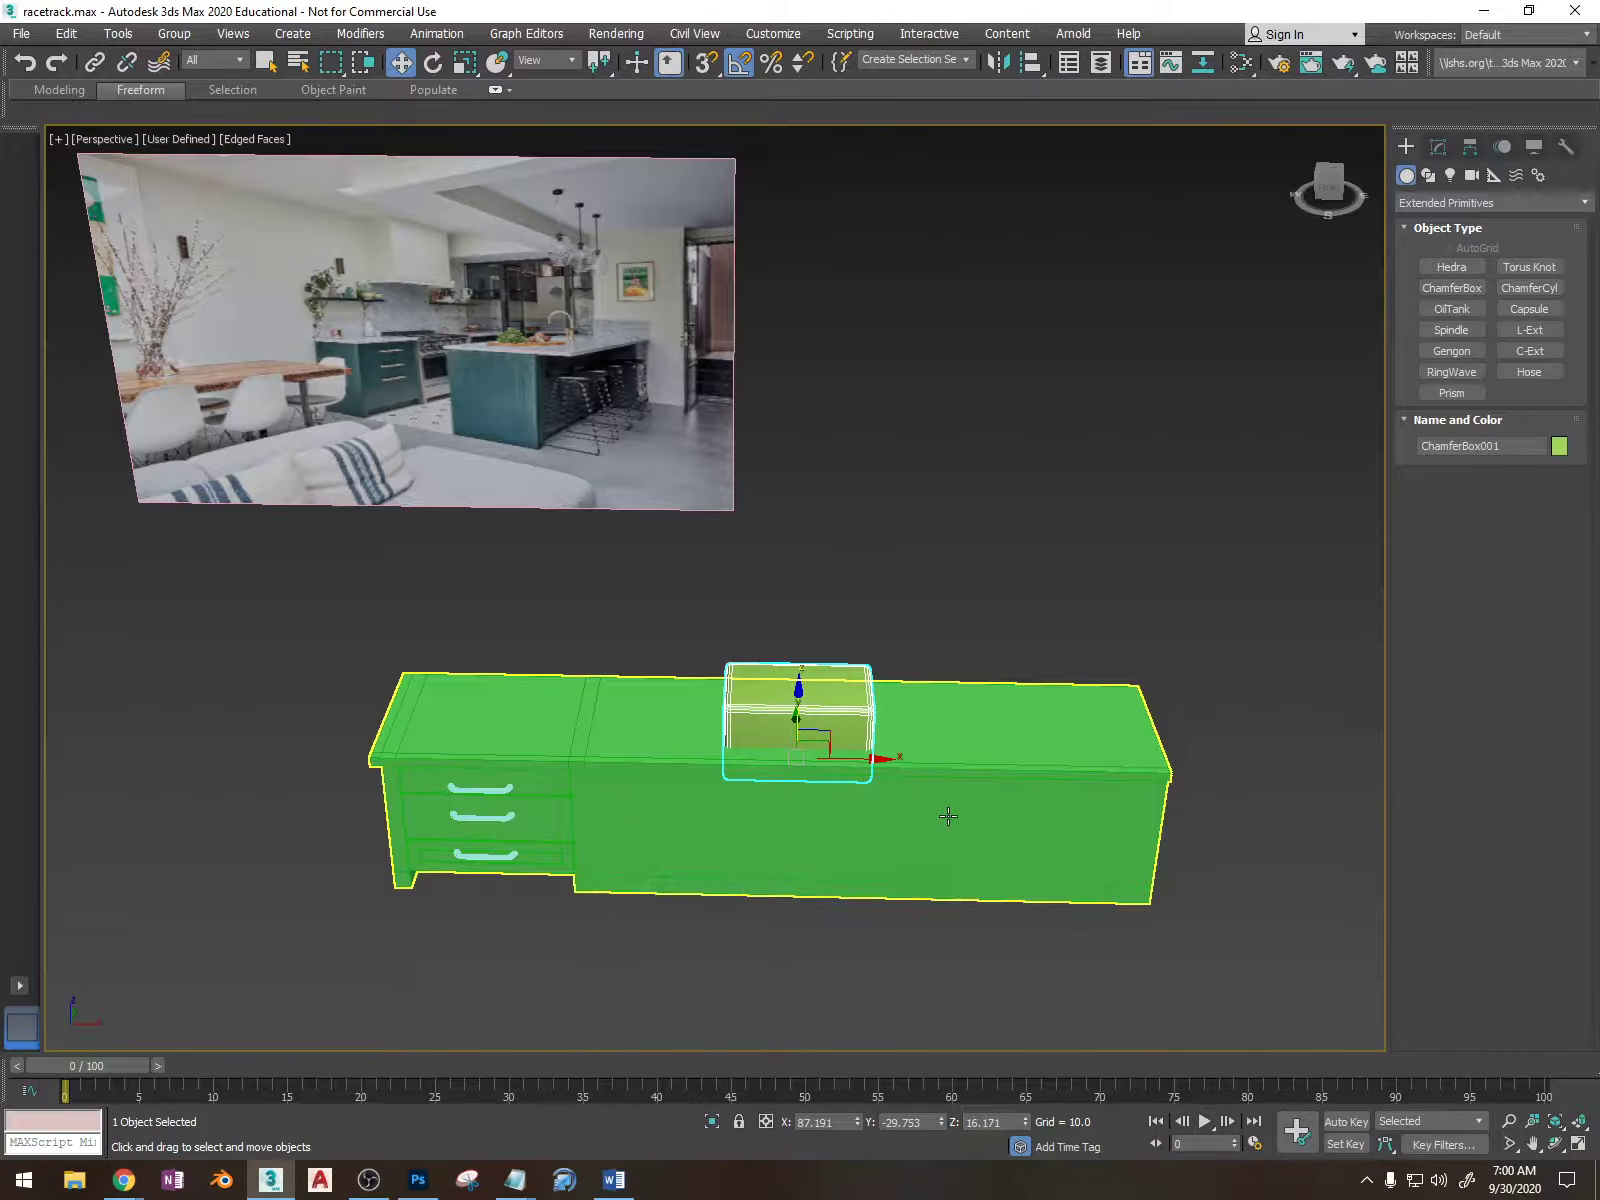
alt+middle_drag(946, 814, 904, 778)
middle_drag(664, 853, 682, 750)
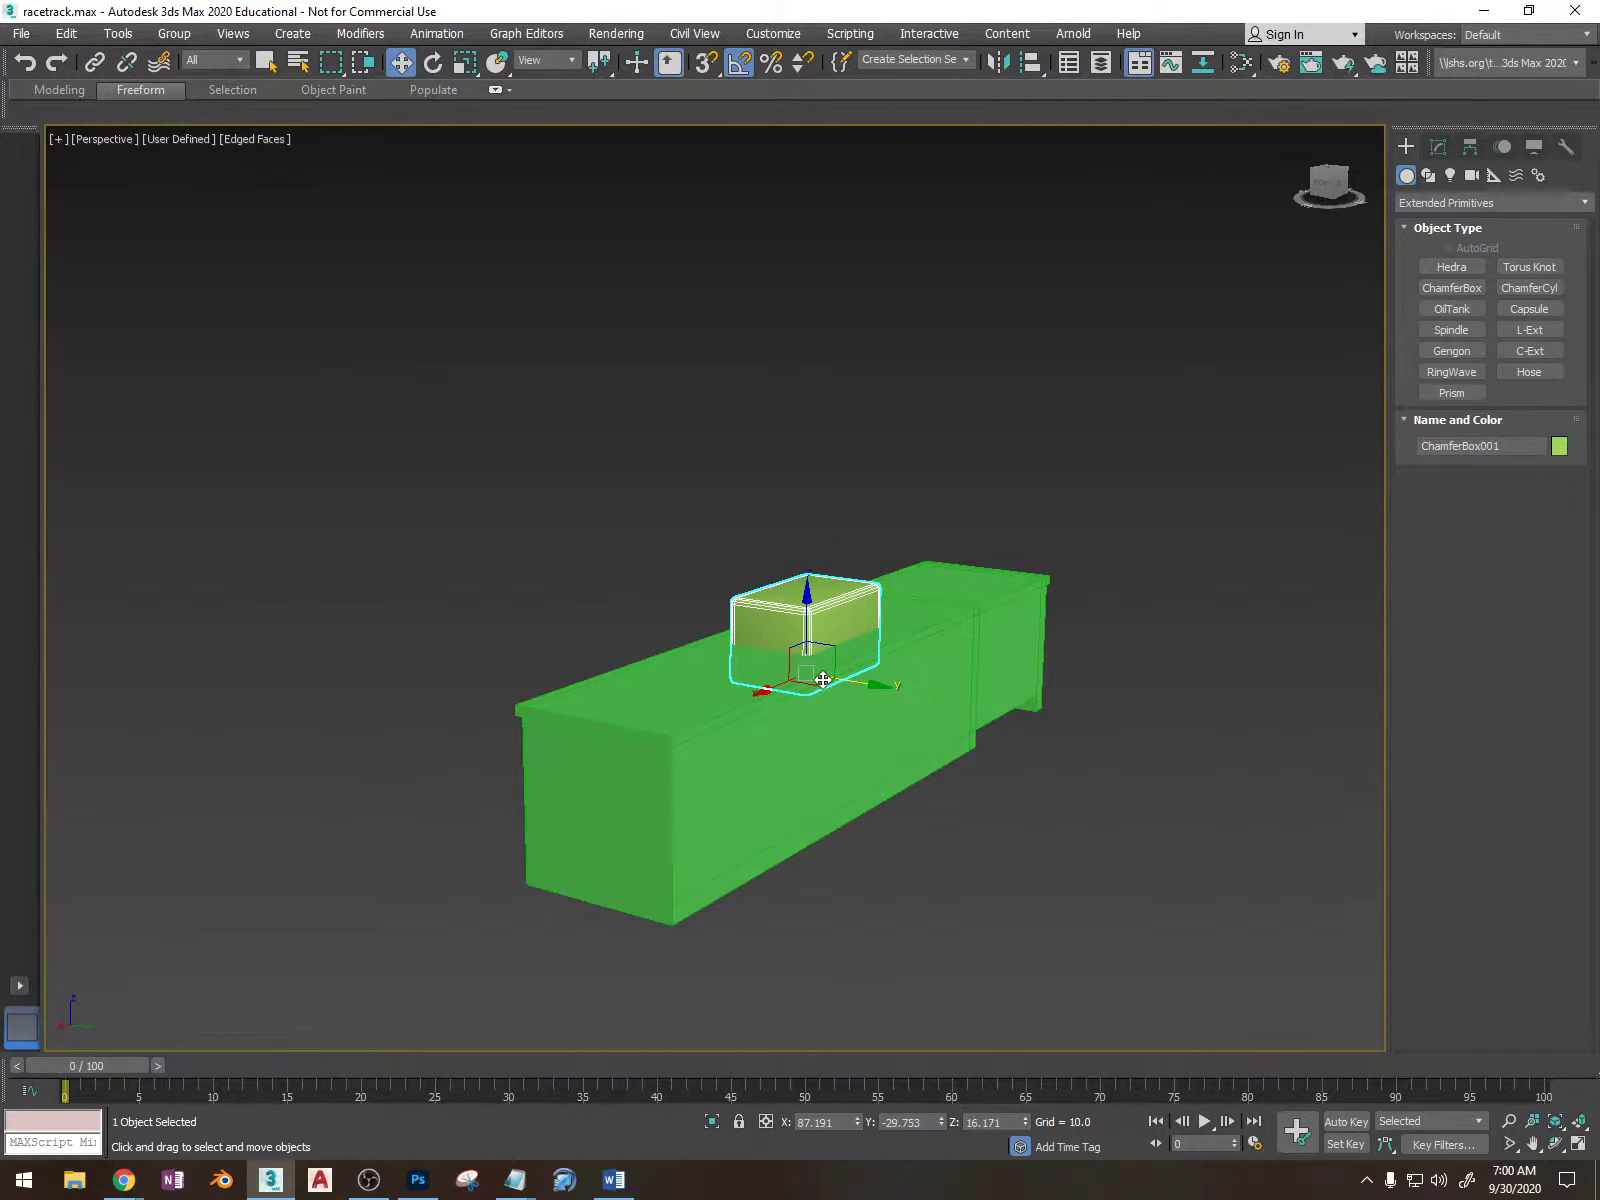
Step: Slide the chamfer box along the countertop toward the drawerless end and scale it to about 91% along X
alt+middle_drag(814, 679, 830, 739)
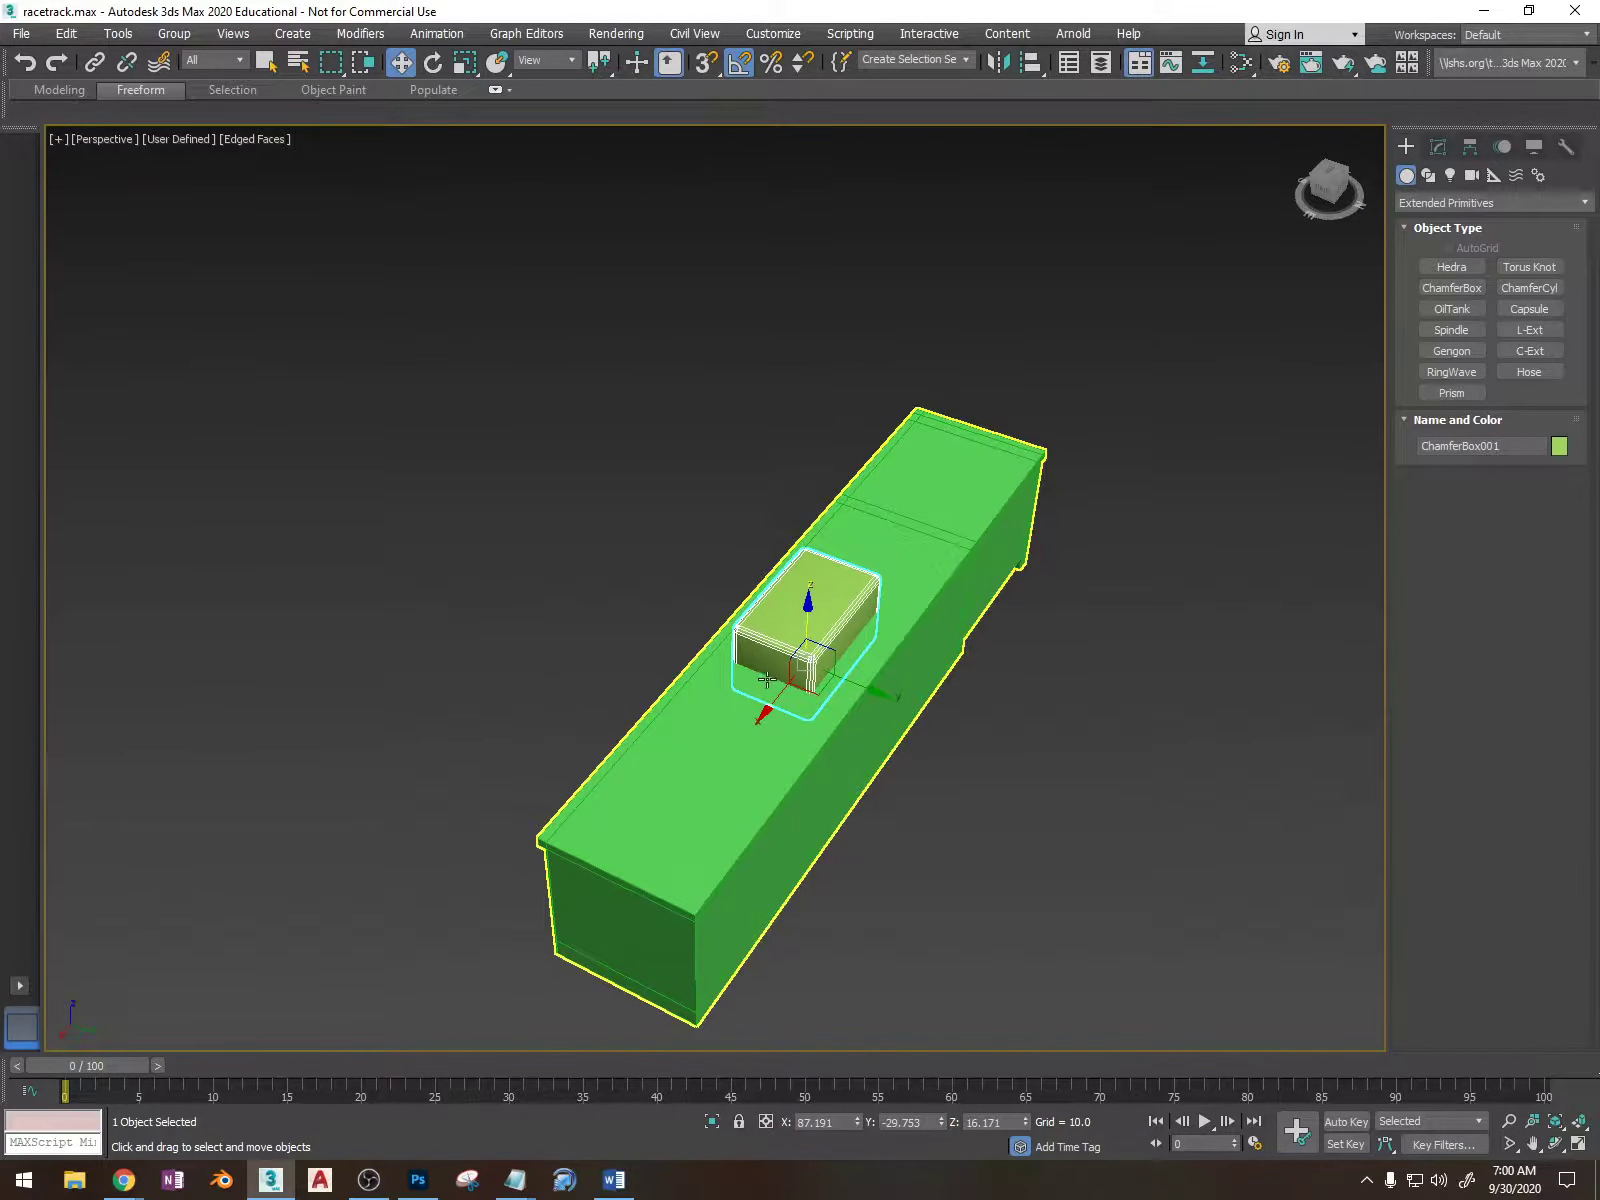
drag(766, 679, 718, 745)
alt+middle_drag(718, 745, 803, 703)
key(r)
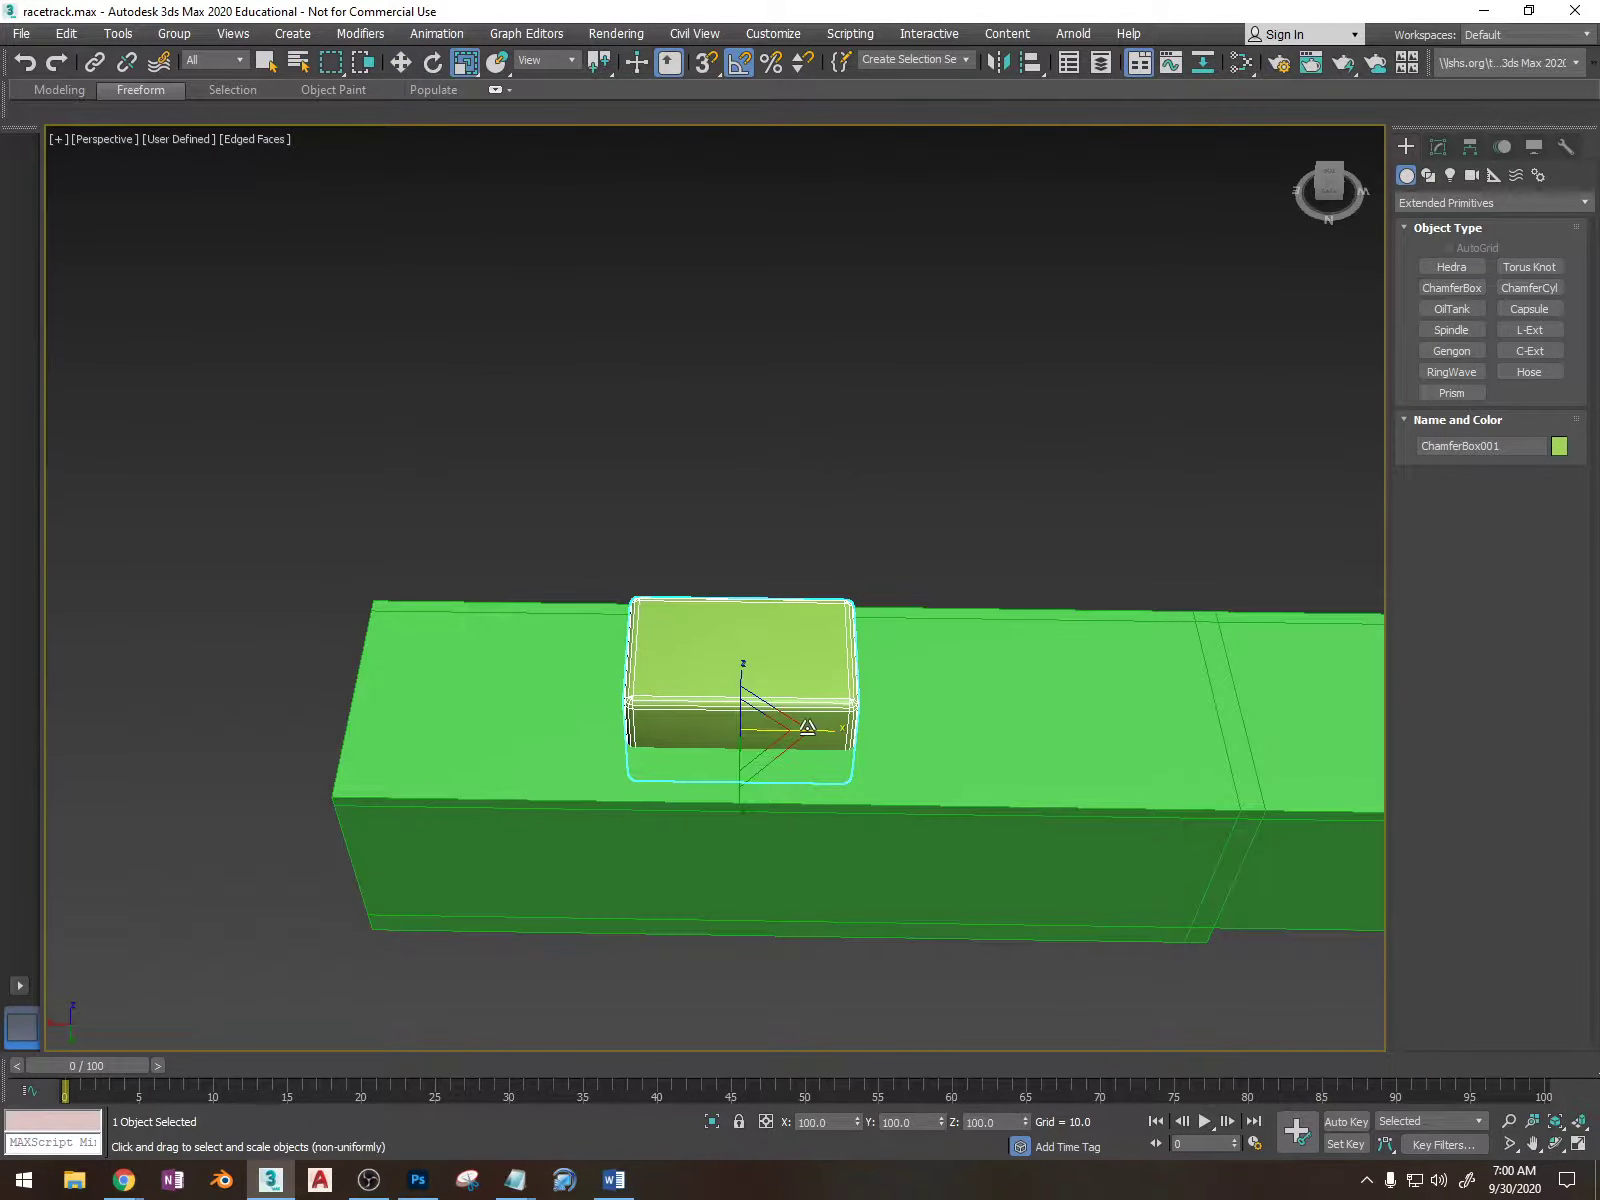
drag(826, 729, 812, 731)
alt+middle_drag(812, 731, 914, 650)
Step: Change the chamfer box's object color to dark blue
click(911, 714)
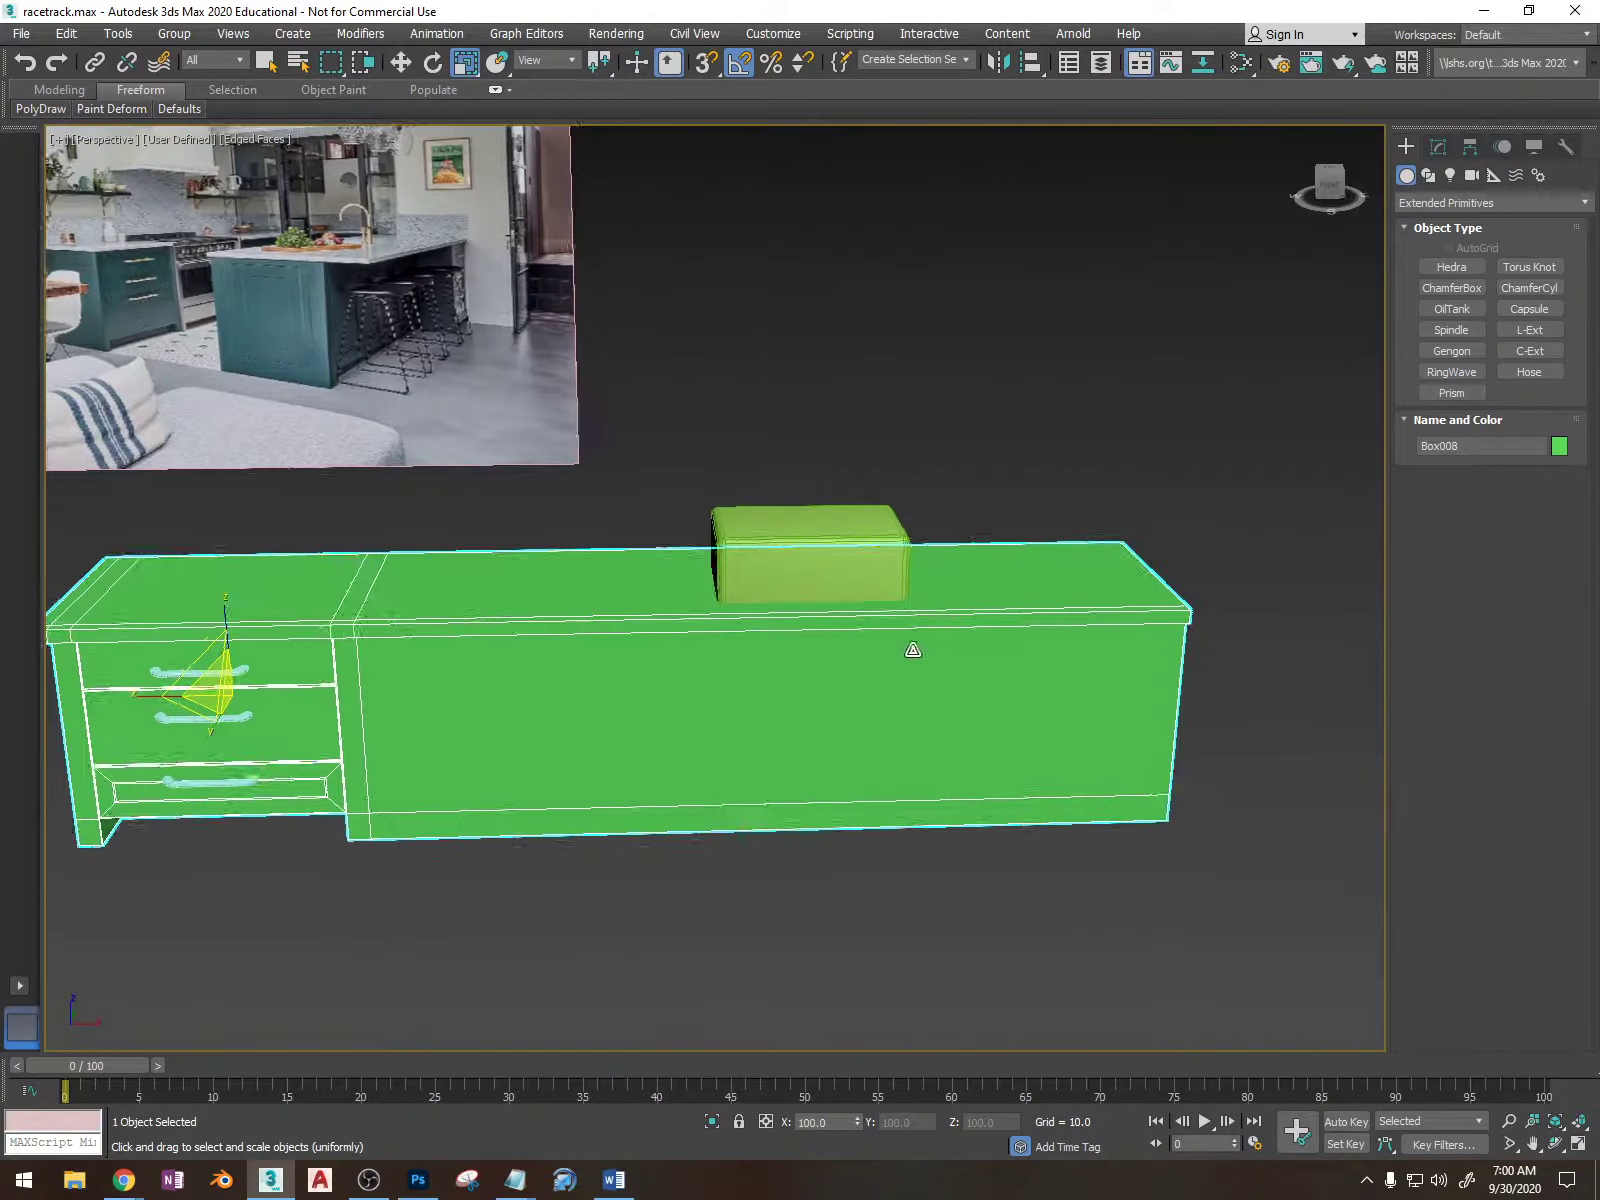
click(841, 564)
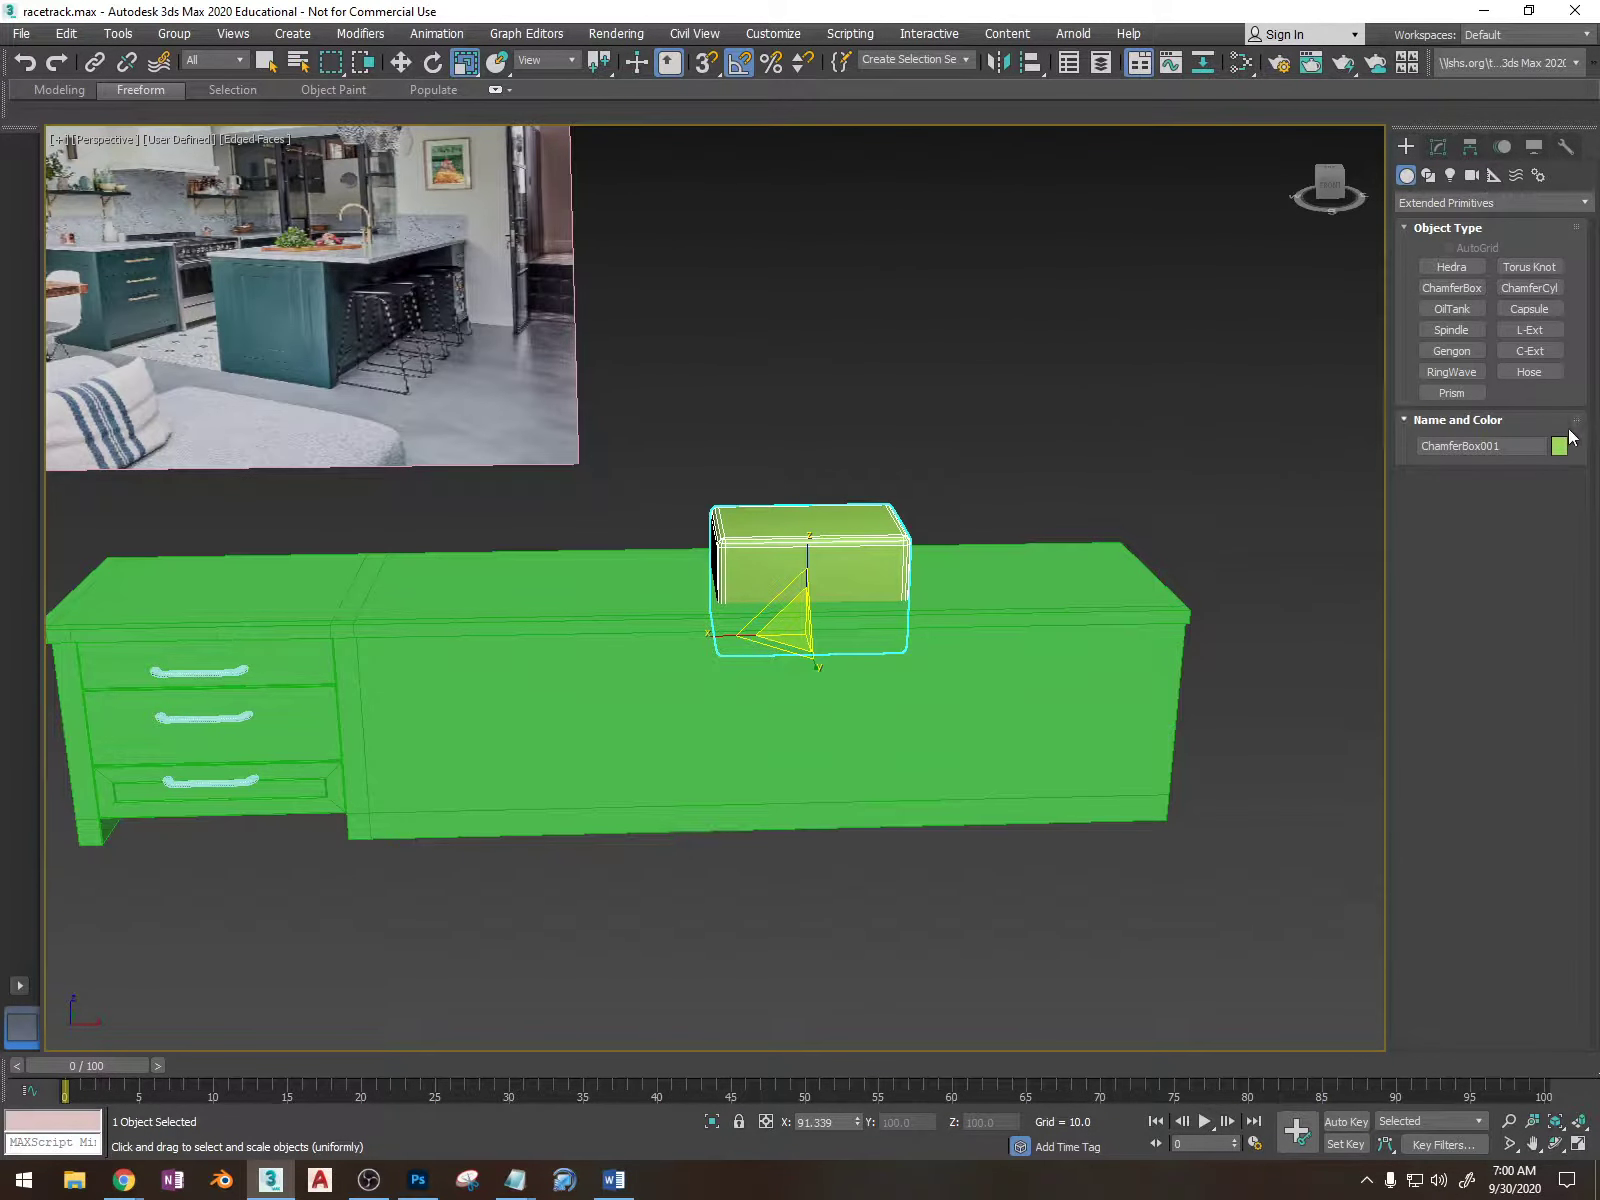
click(1438, 147)
click(1585, 177)
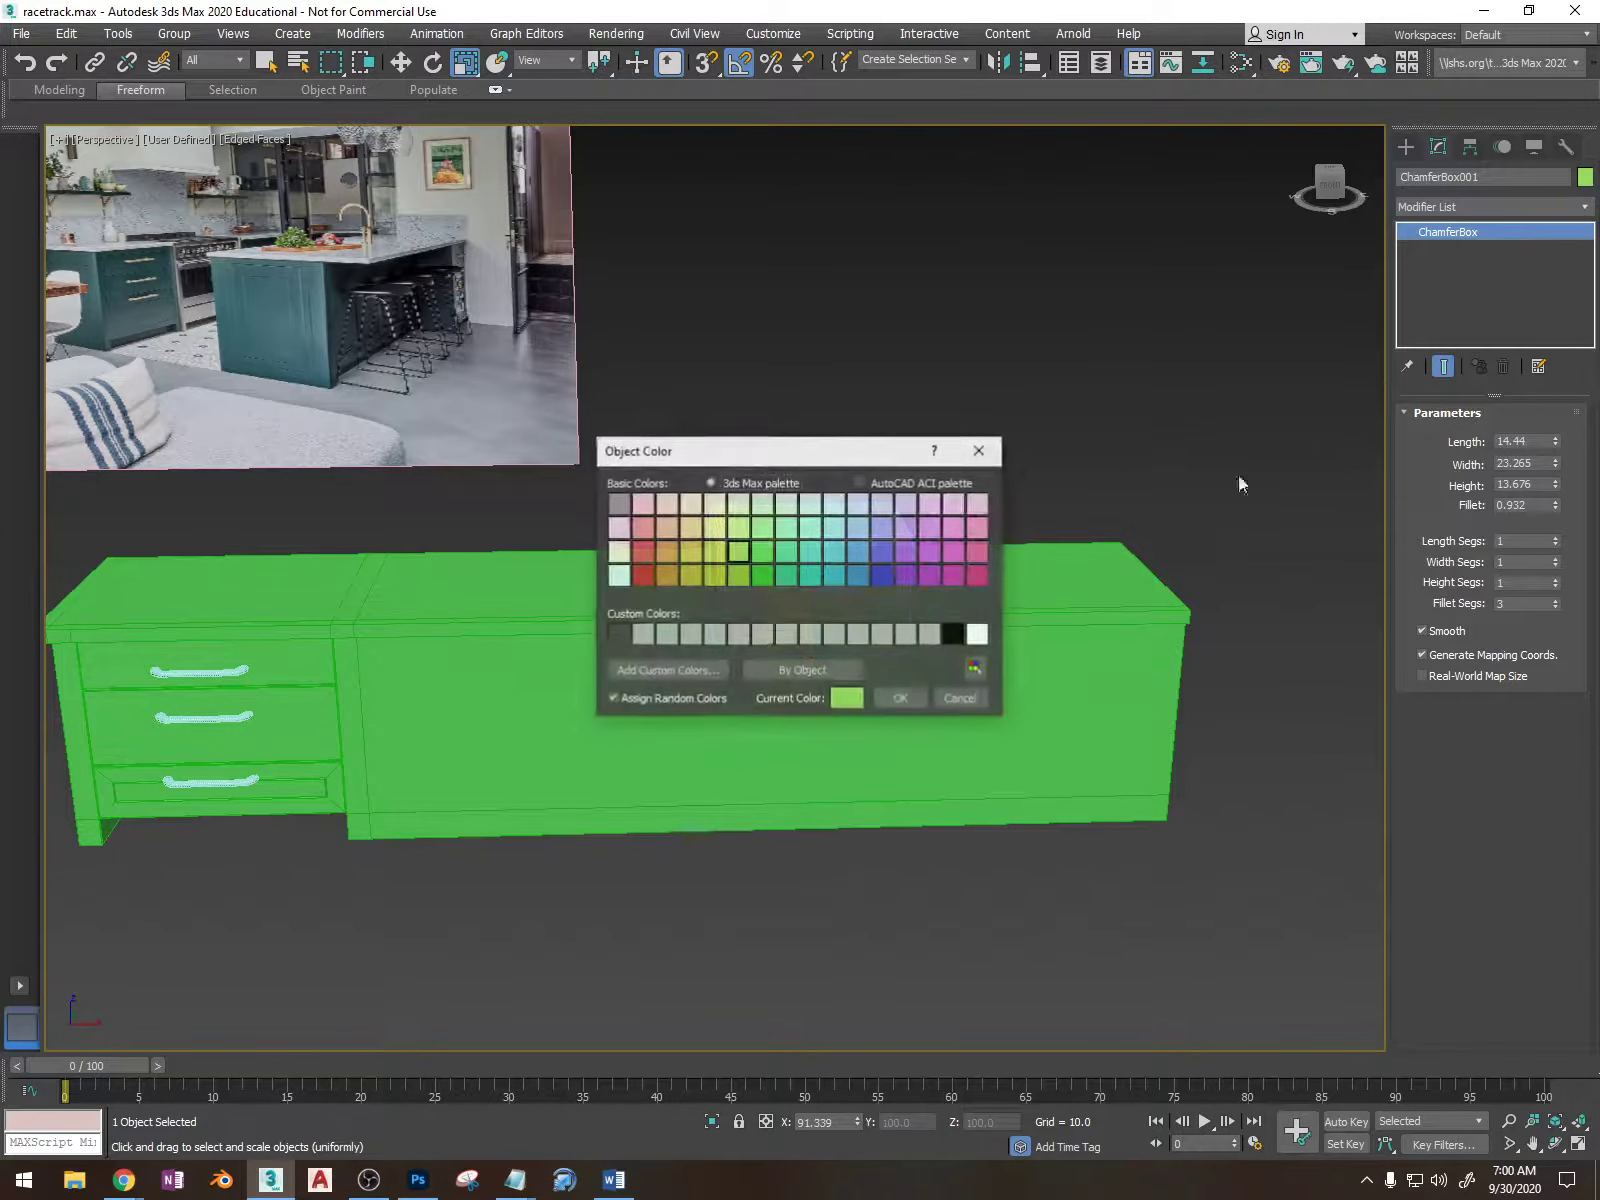
click(888, 575)
click(900, 698)
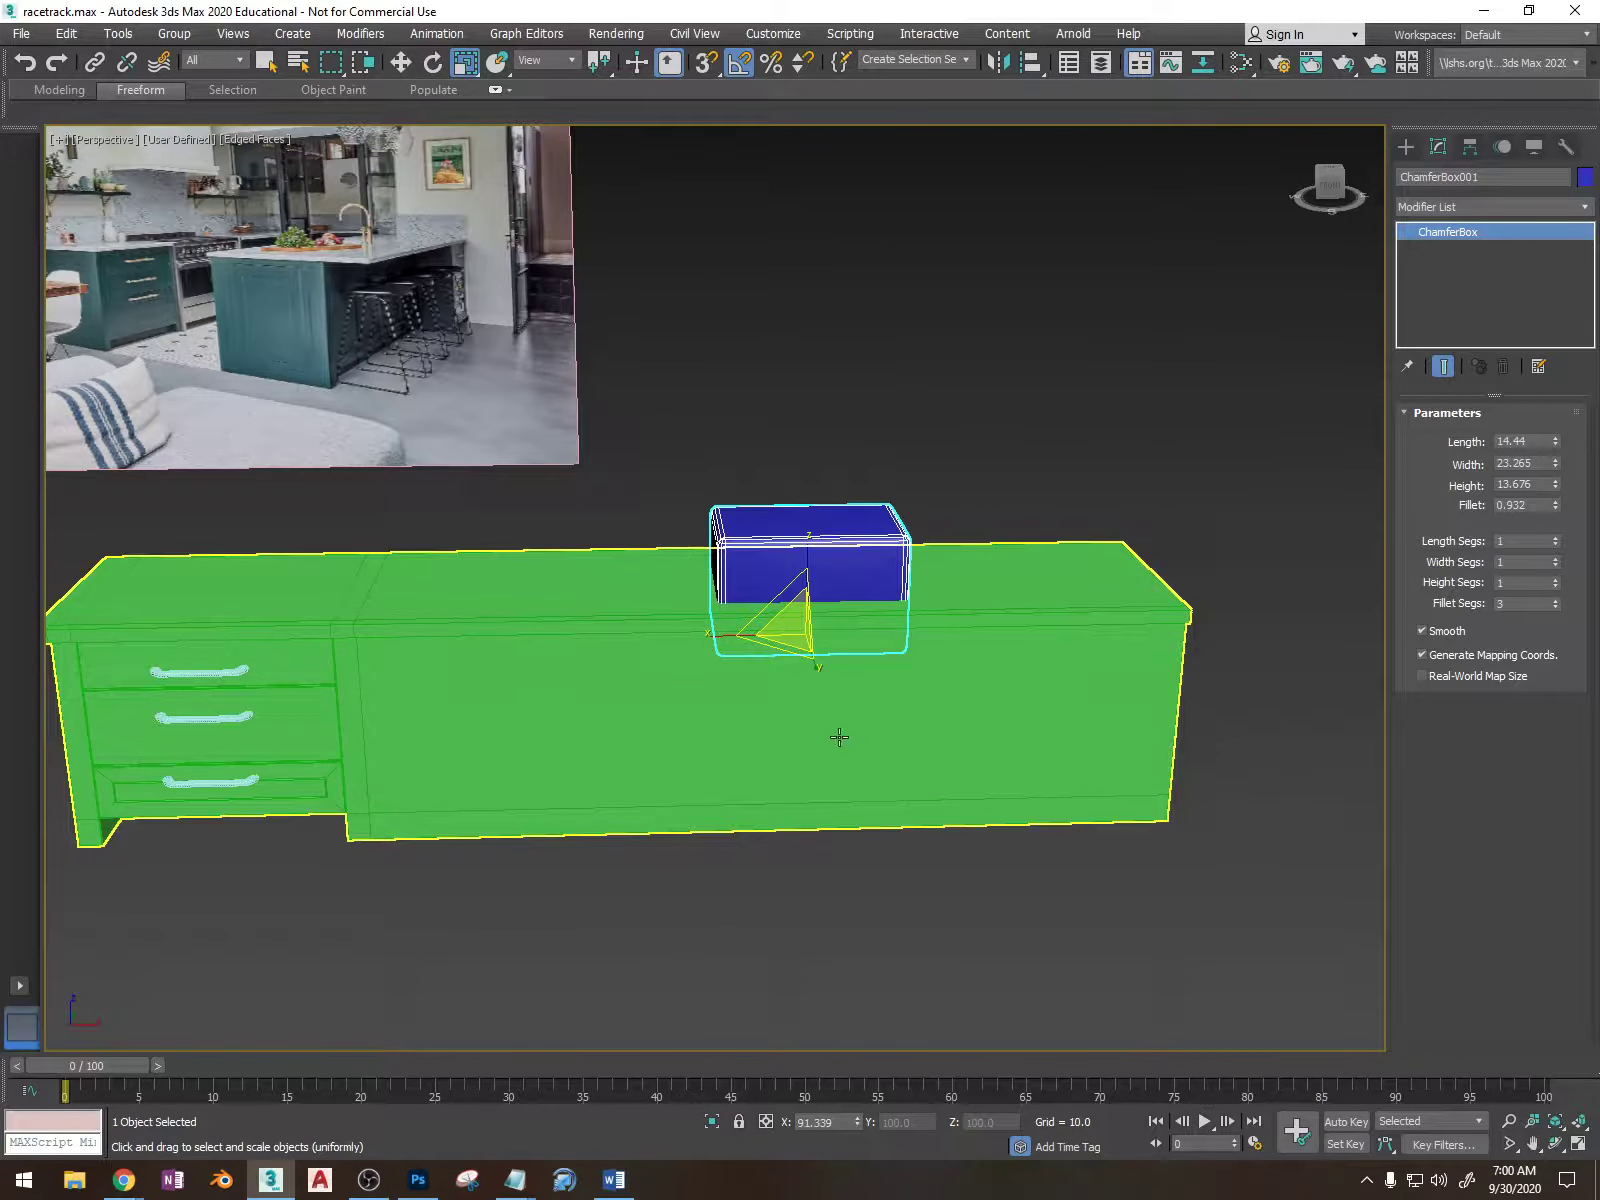
Step: Select the green cabinet and make it a ProBoolean compound object
alt+middle_drag(873, 641, 905, 642)
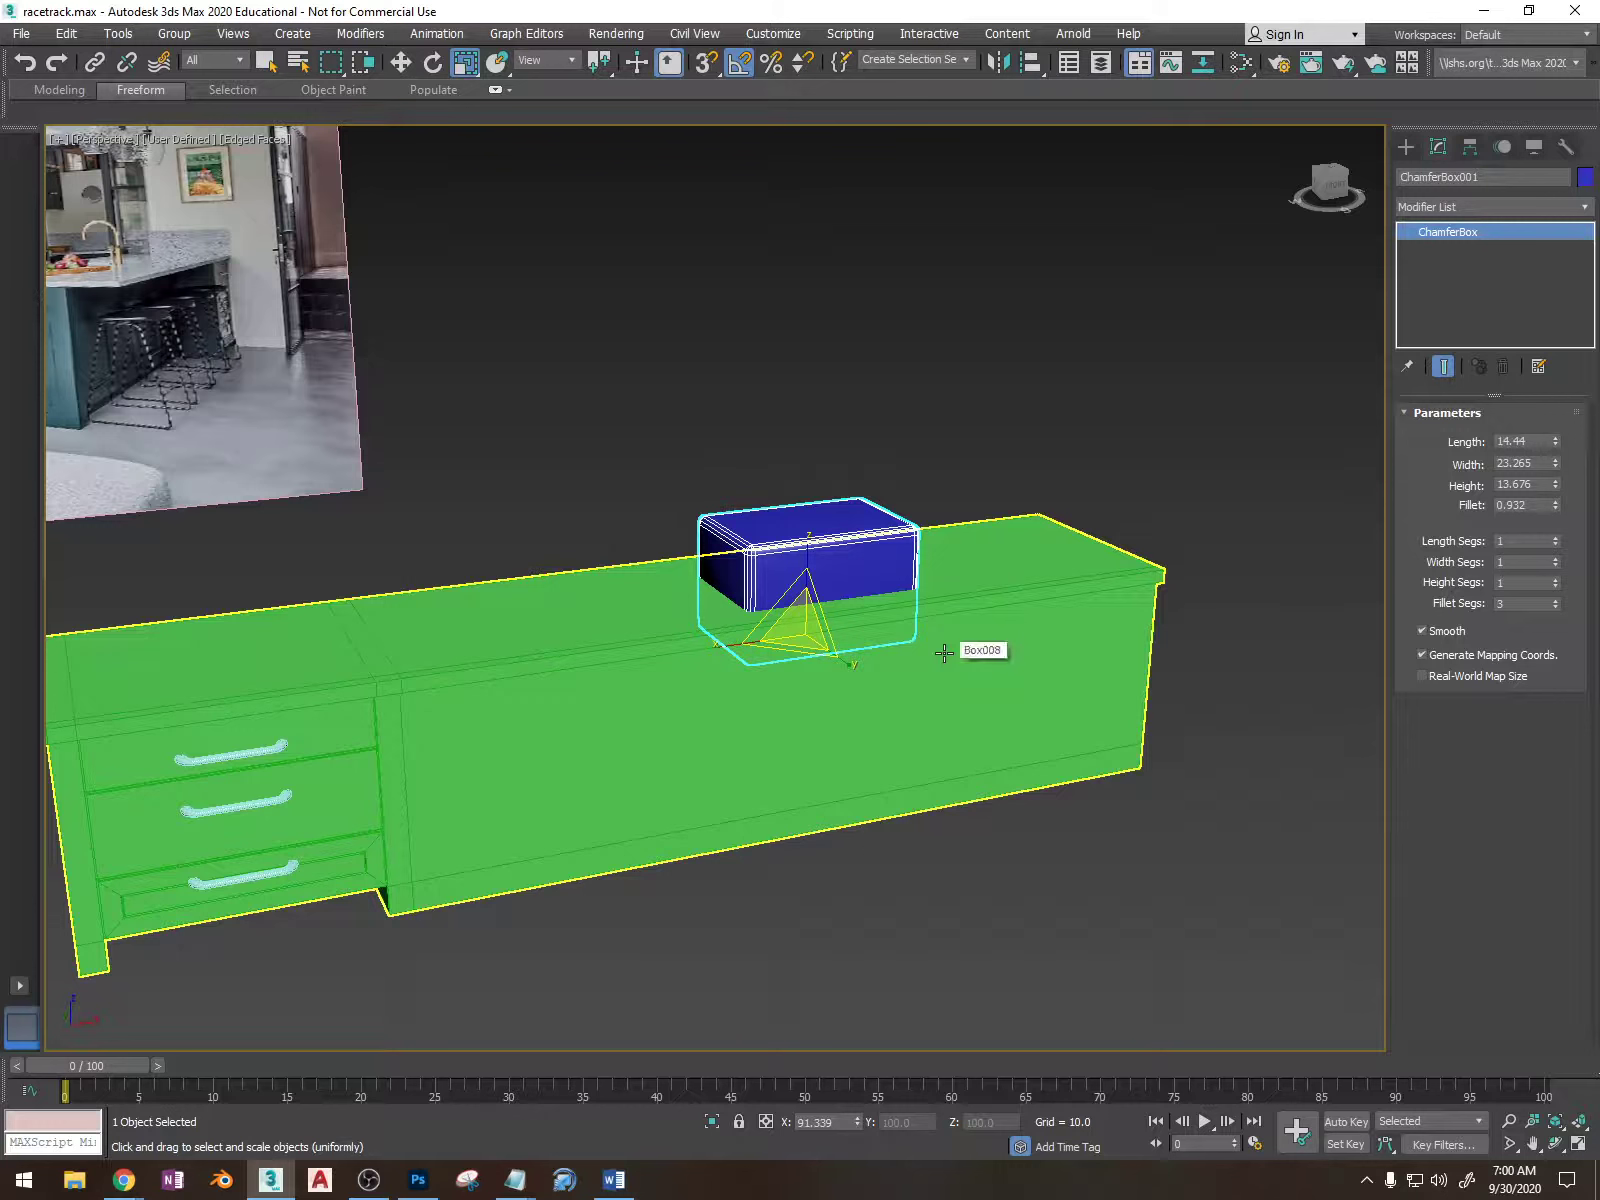
alt+middle_drag(869, 719, 839, 696)
click(738, 666)
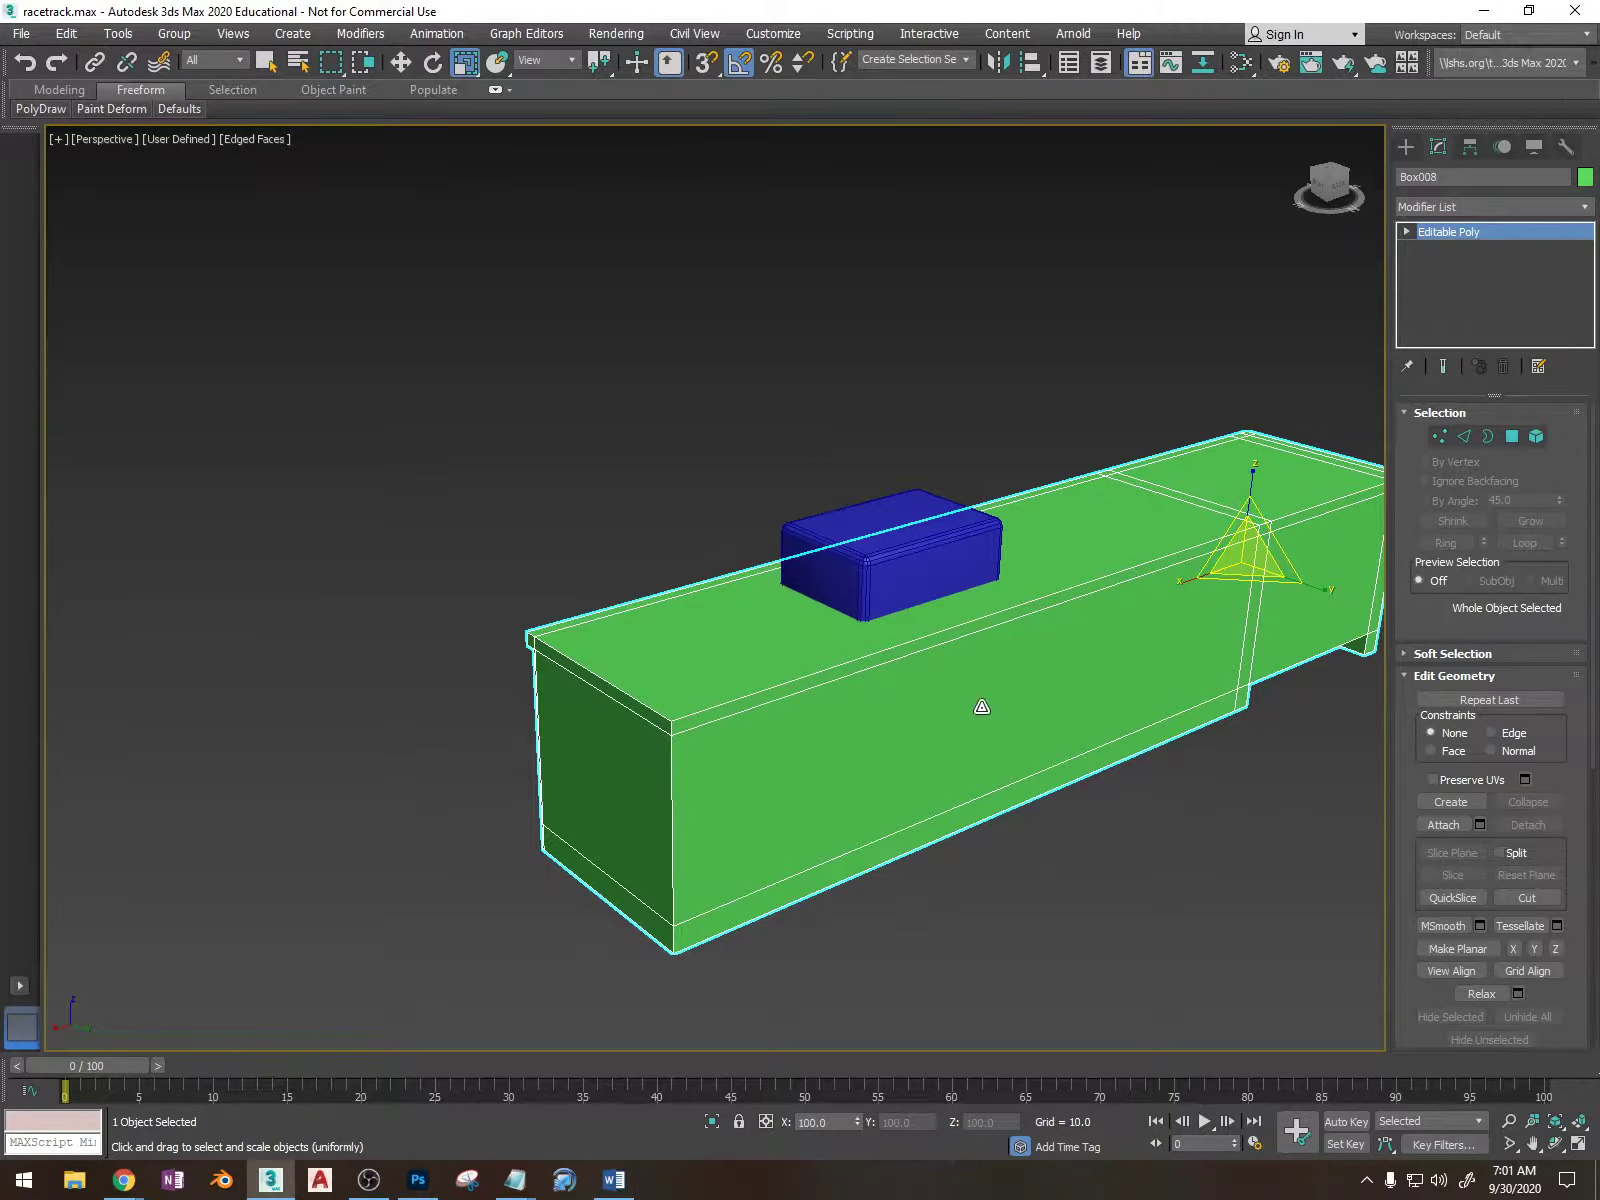
middle_drag(982, 707, 821, 741)
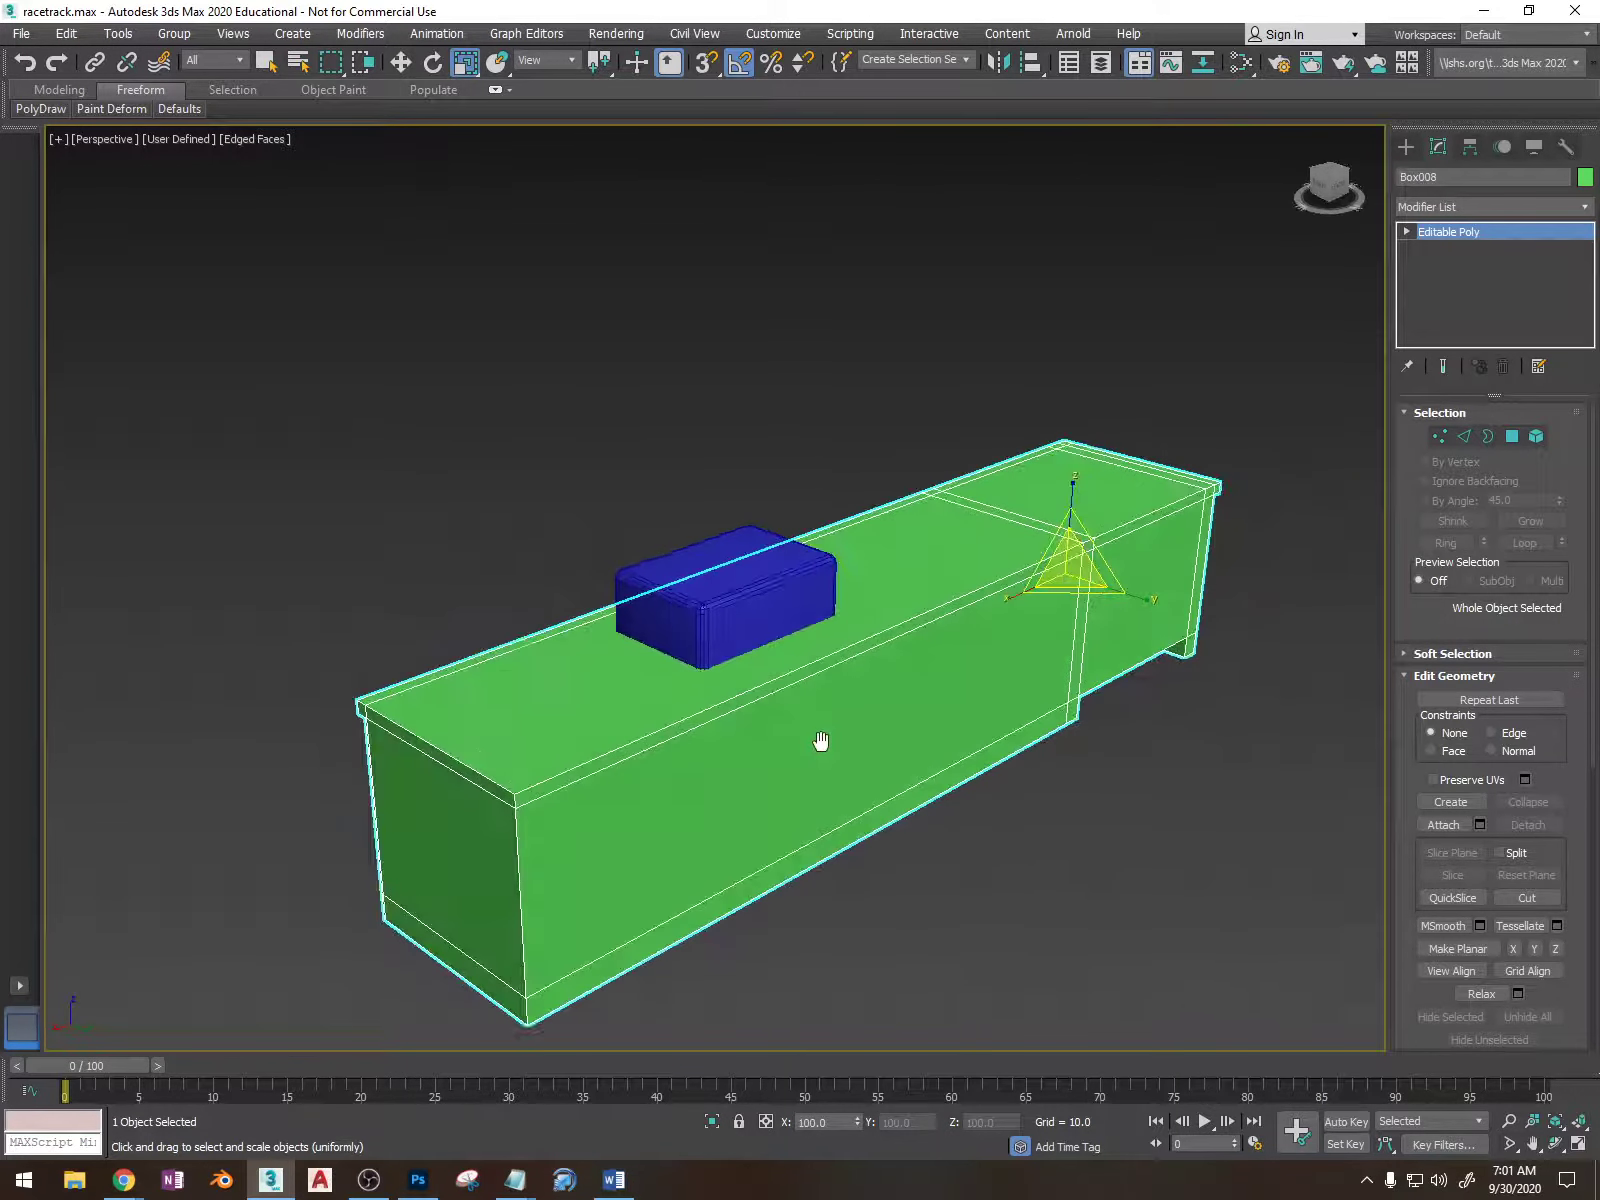
click(1408, 146)
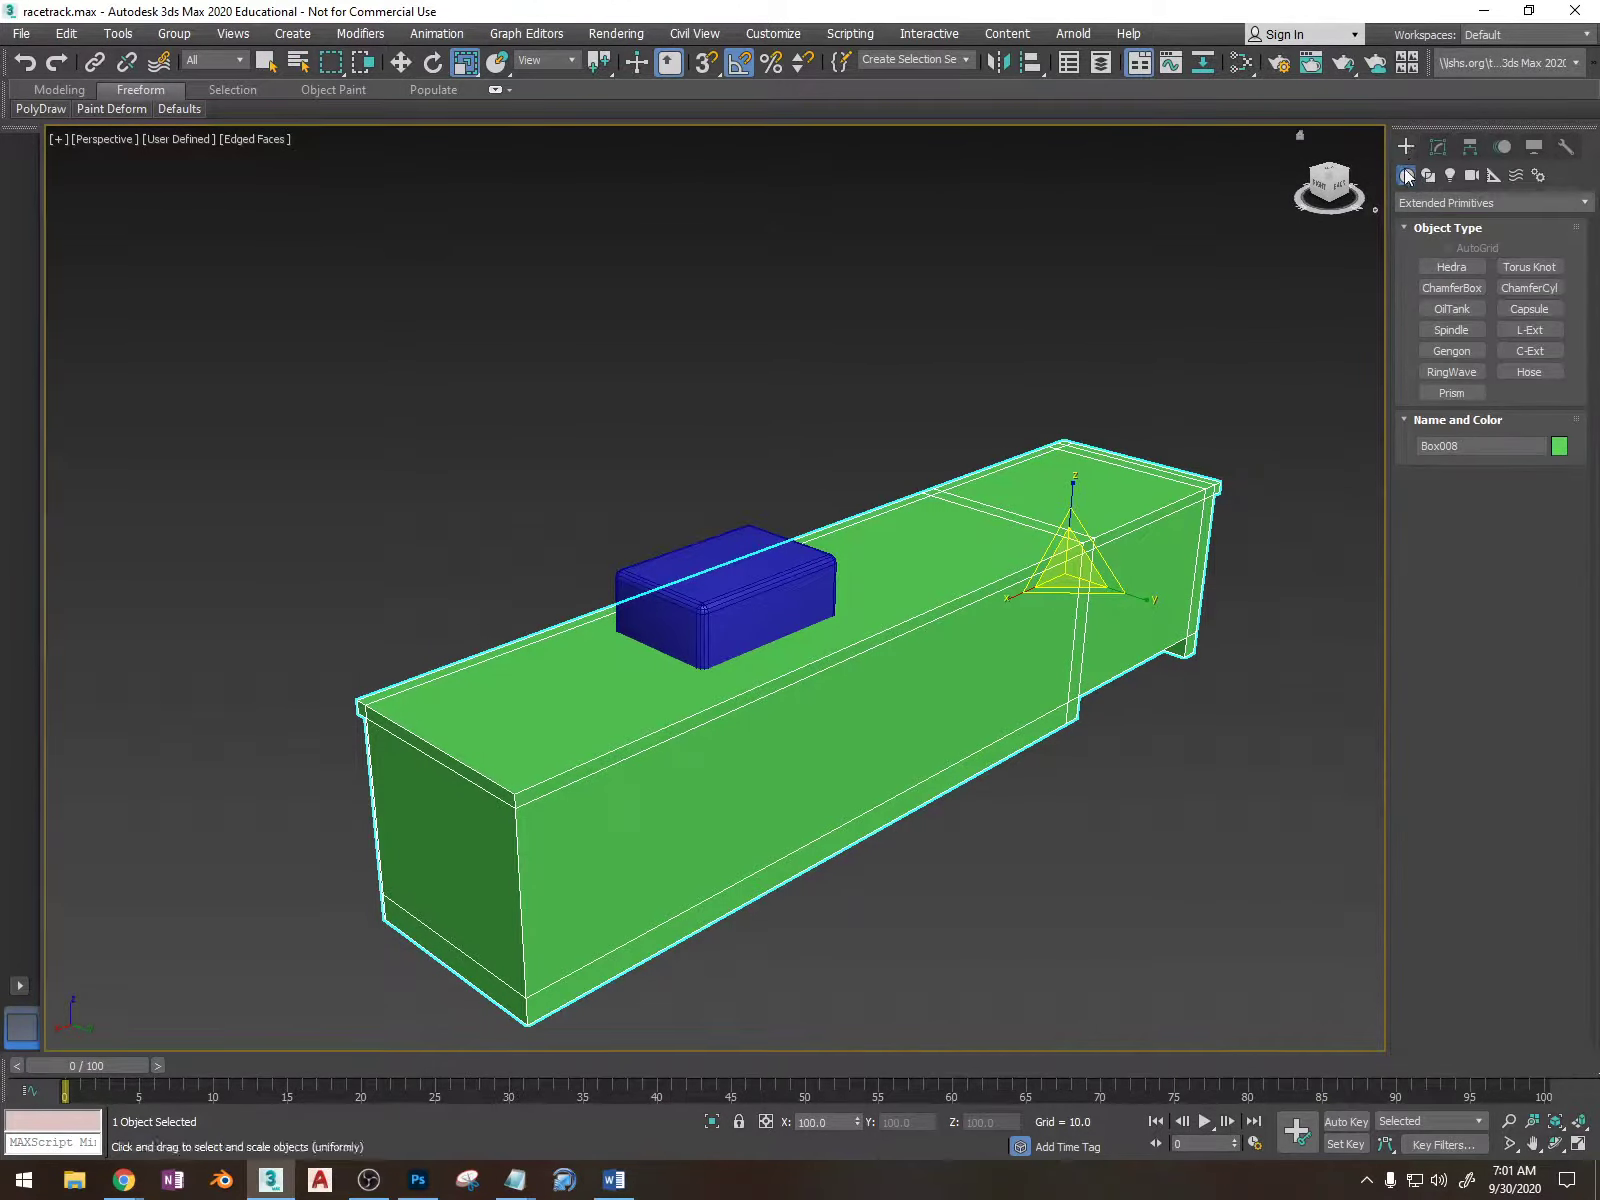
click(1484, 202)
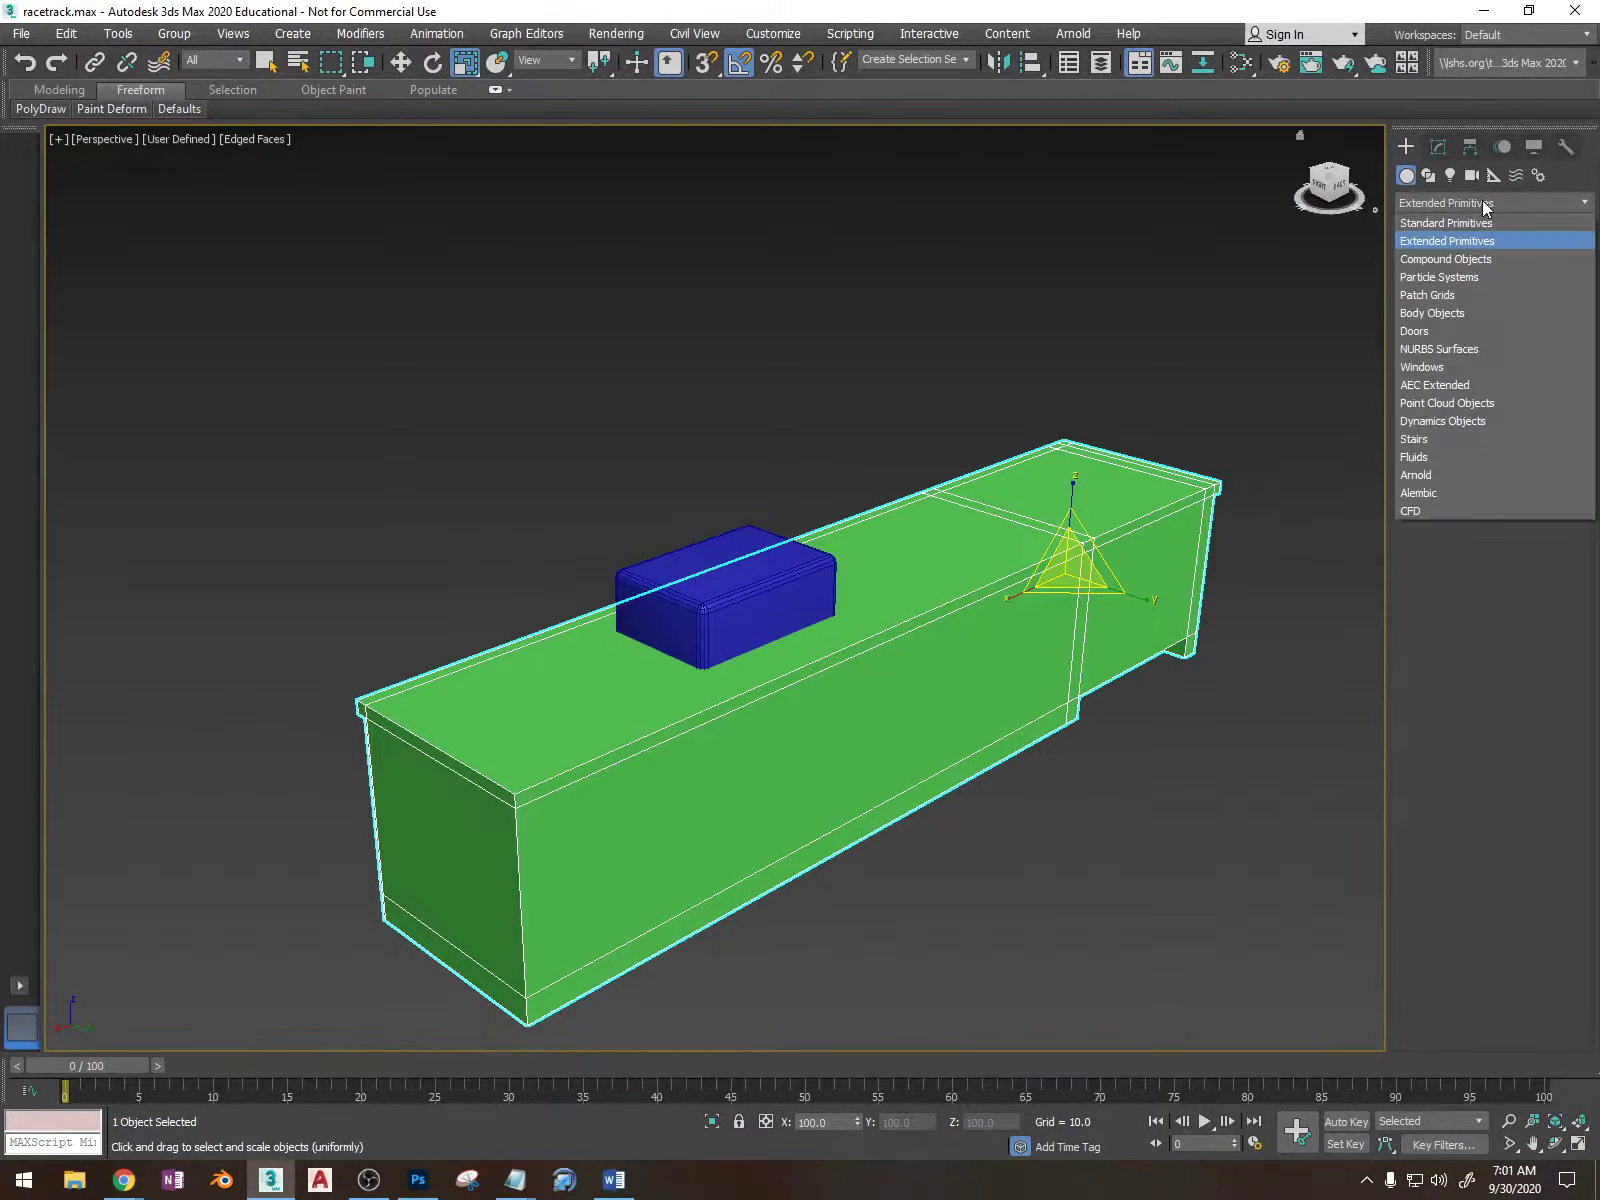
click(1491, 259)
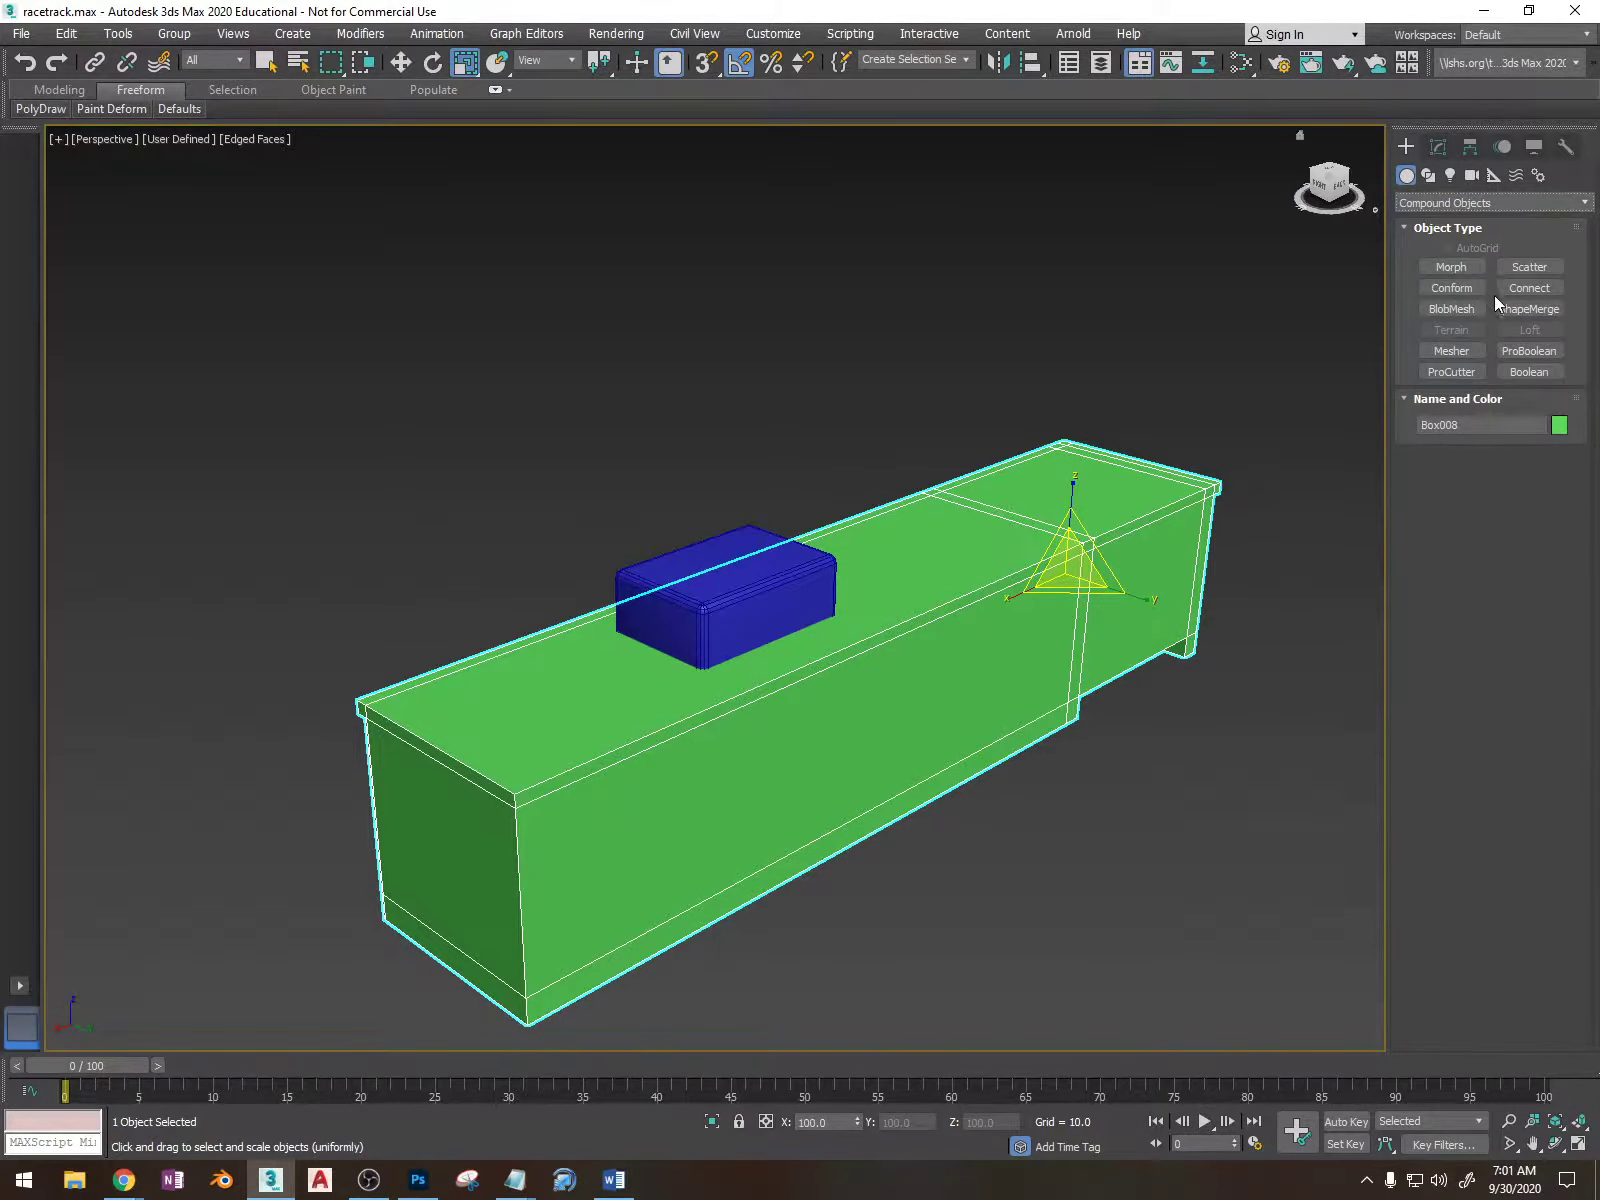
click(1541, 350)
Step: Set the ProBoolean's planar edge removal to No Edge Removal in its advanced options
scroll(1400, 604, down, 1)
scroll(1400, 604, down, 4)
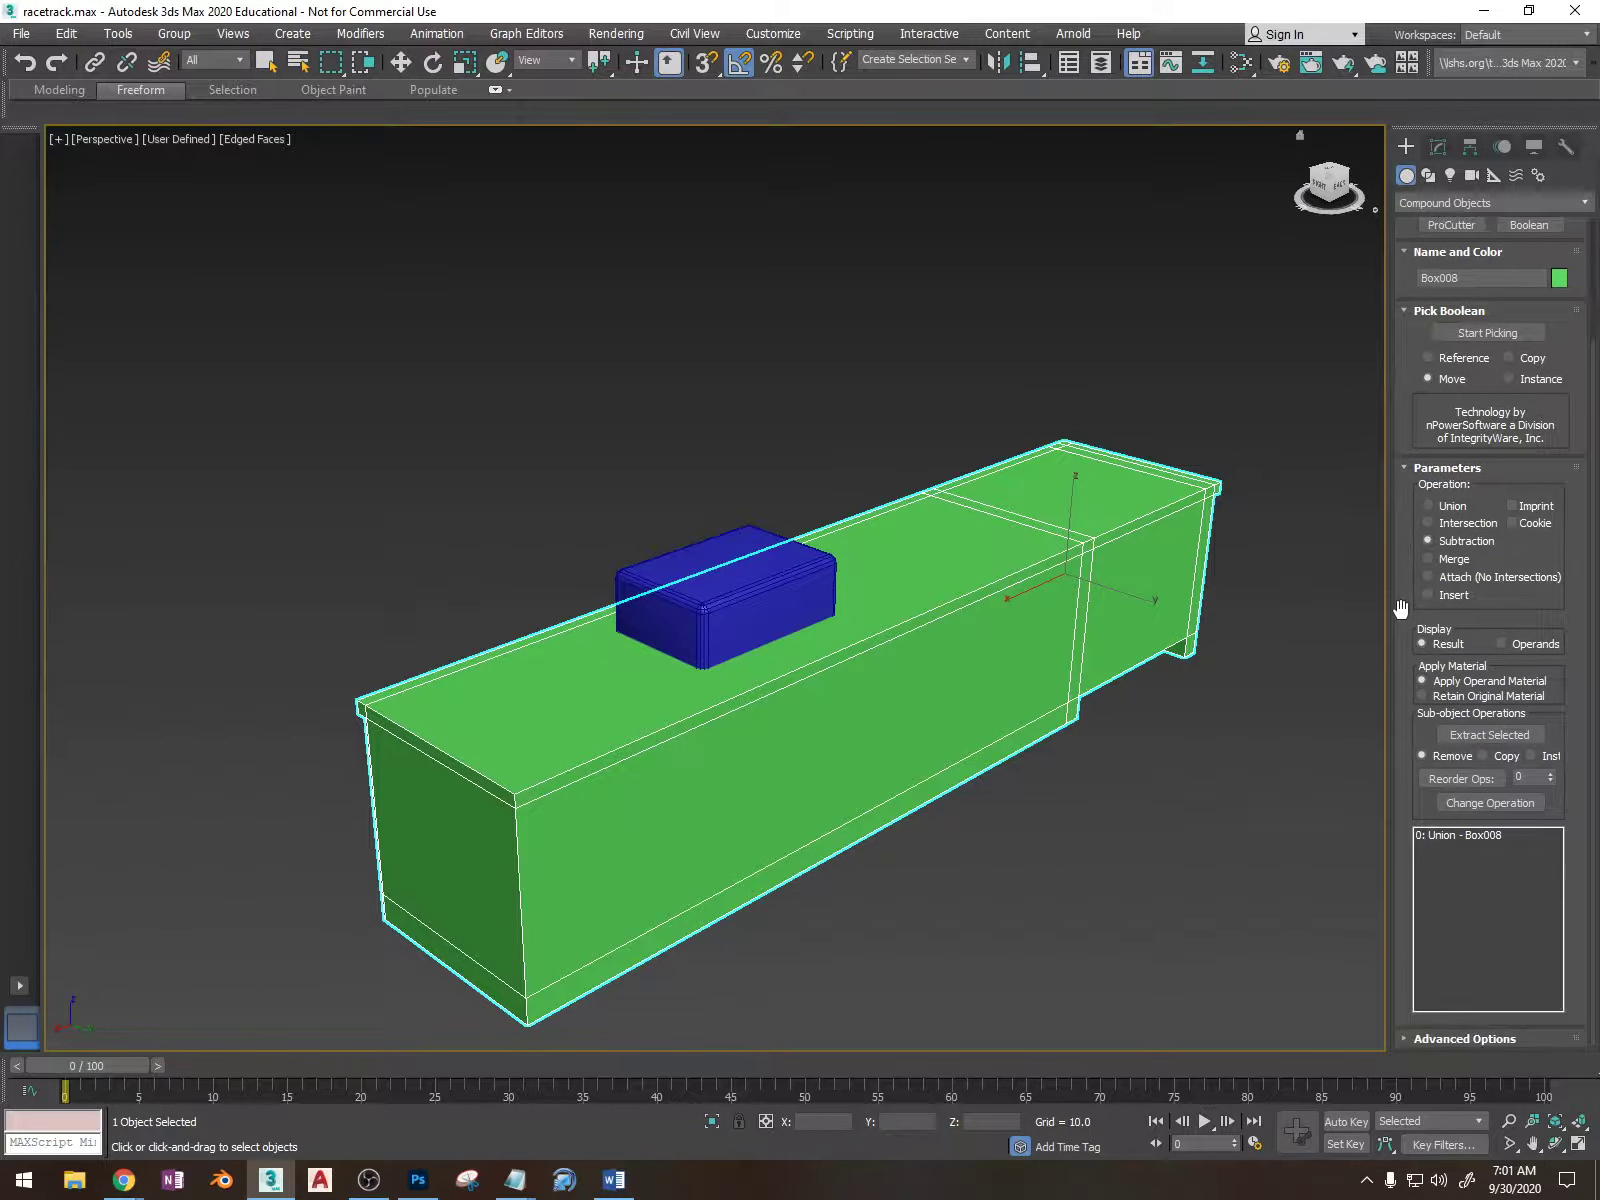
click(1445, 1038)
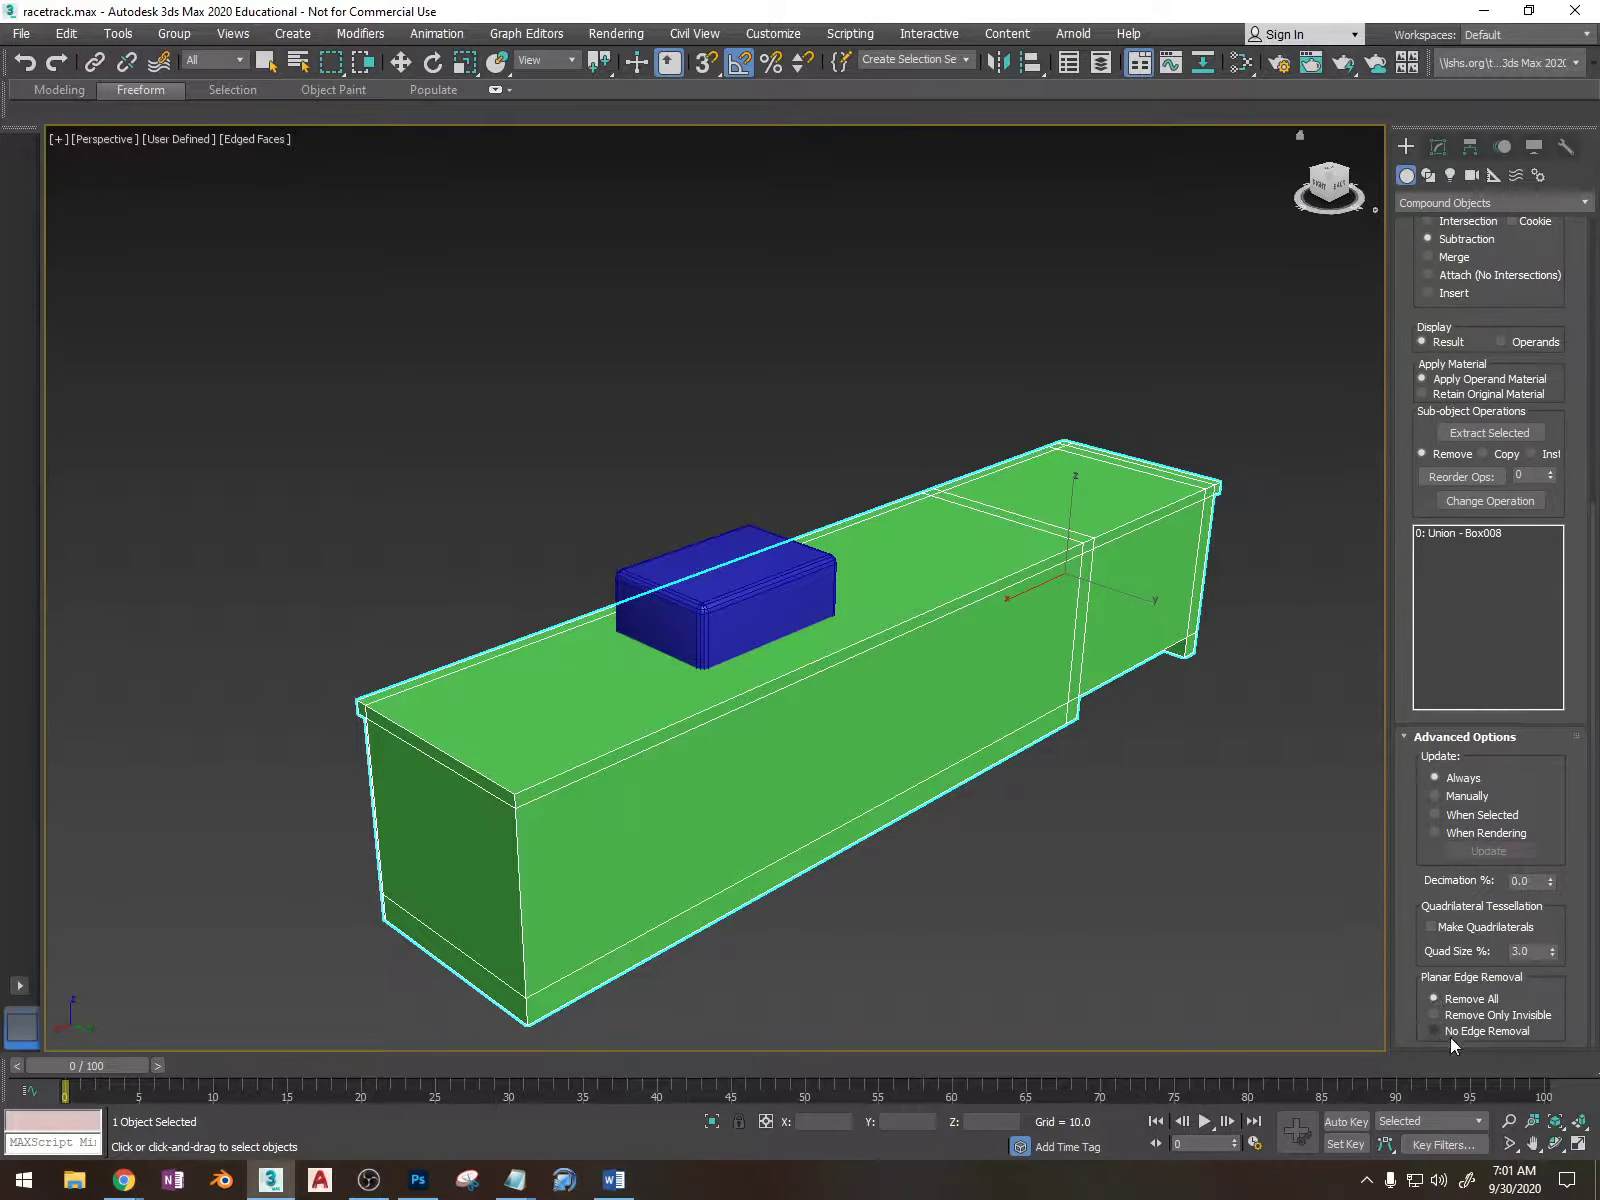
click(1434, 1031)
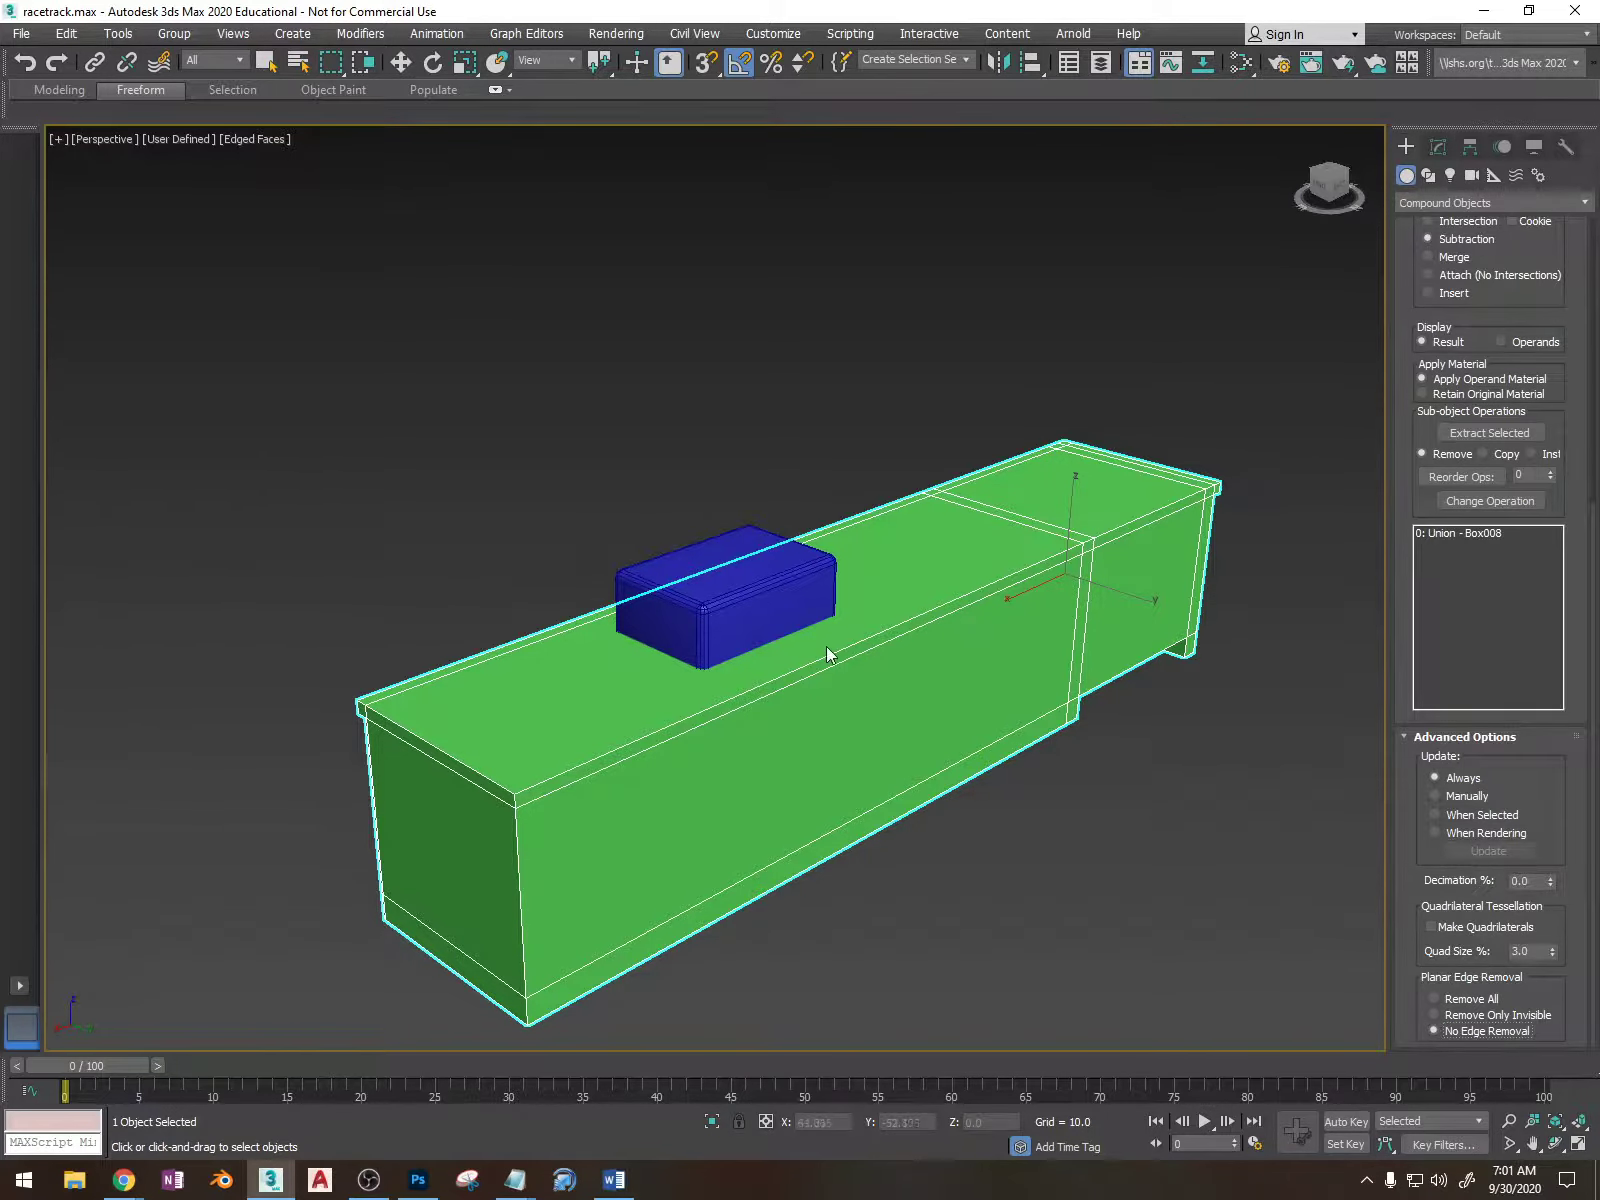
scroll(889, 640, up, 6)
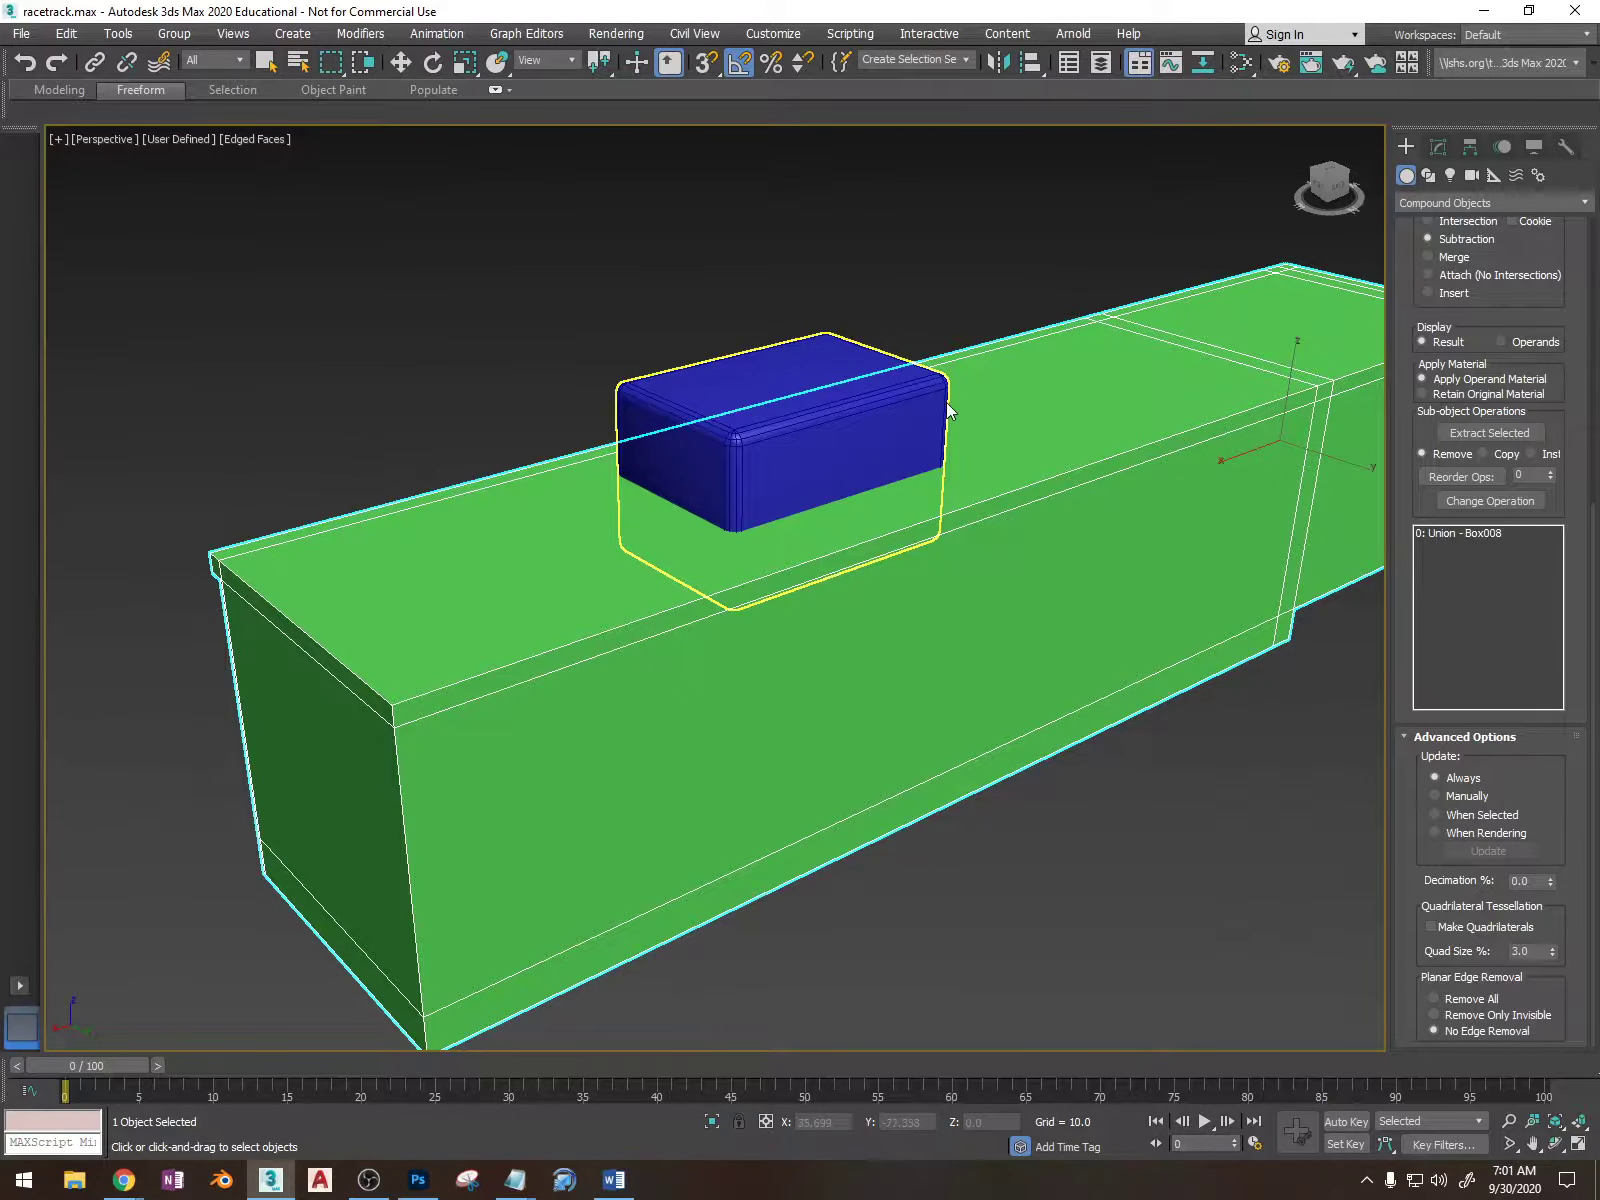
Step: Subtract the dark blue chamfer box from the green cabinet to cut the sink recess into the countertop
alt+middle_drag(946, 402, 812, 548)
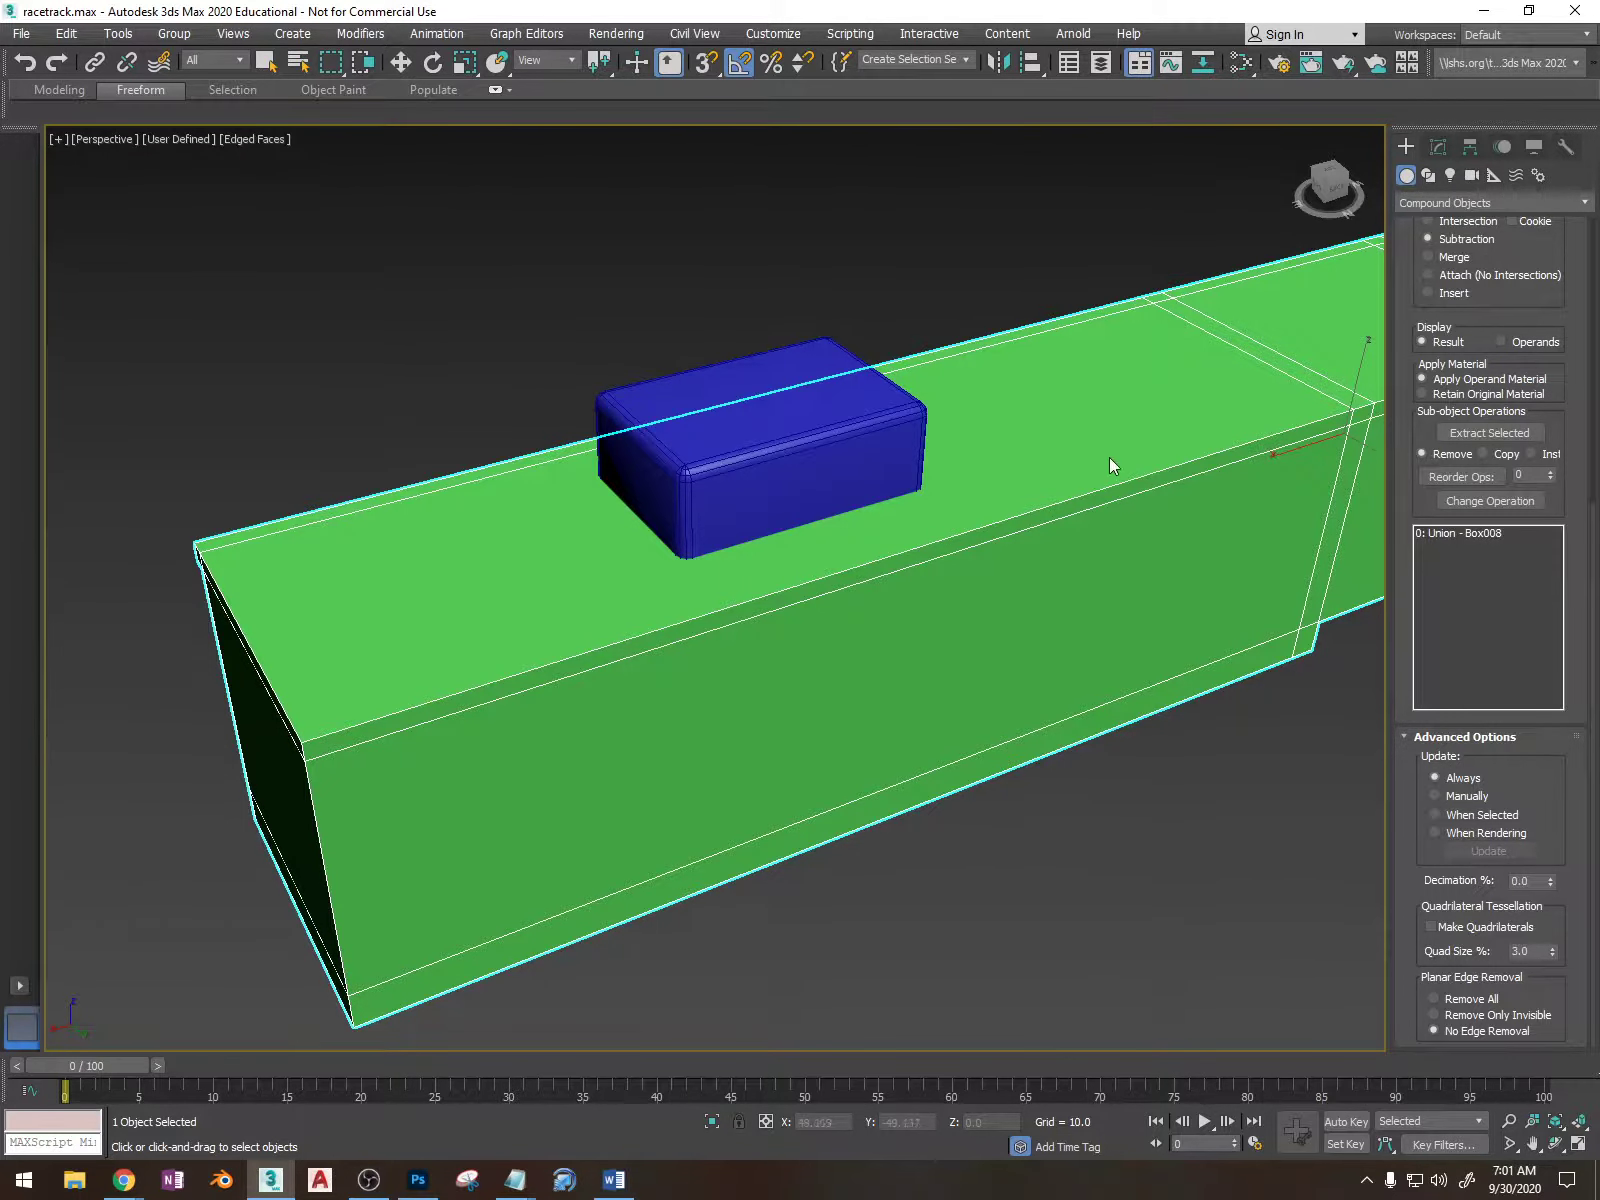
middle_drag(1110, 465, 1145, 598)
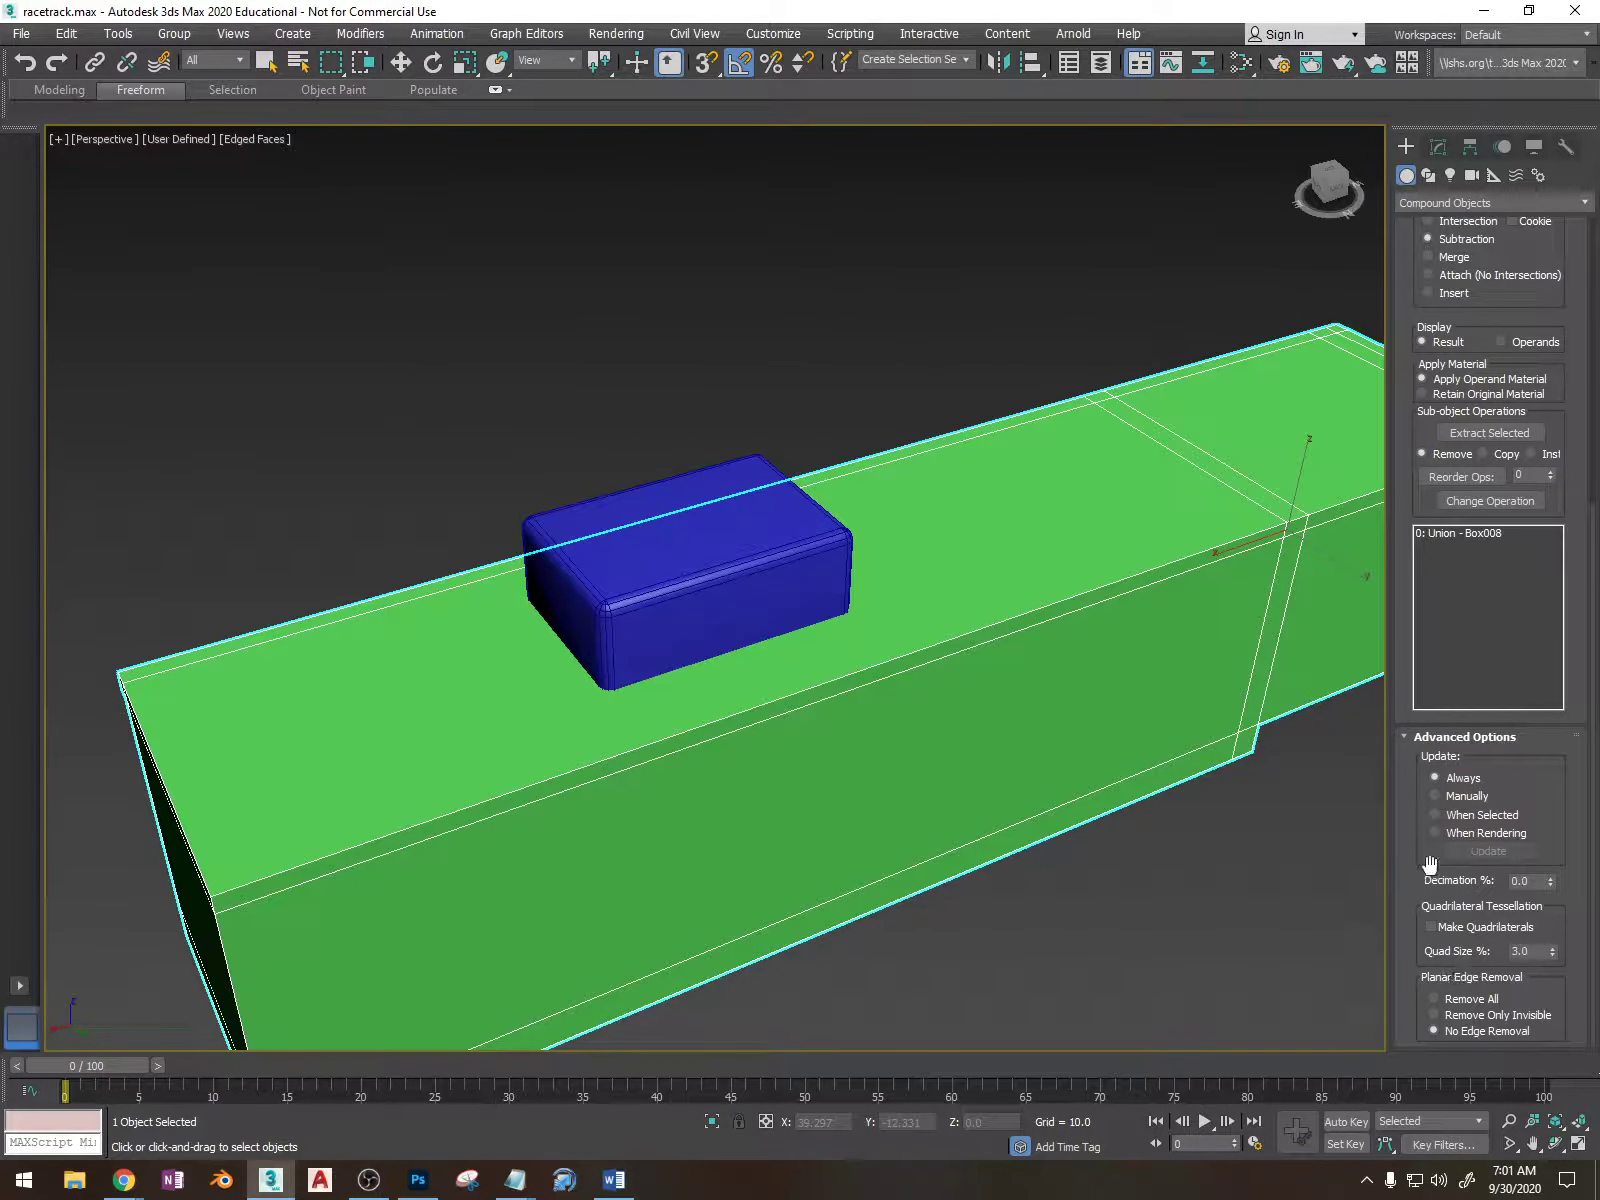
click(1435, 752)
click(1458, 1040)
scroll(1450, 834, up, 6)
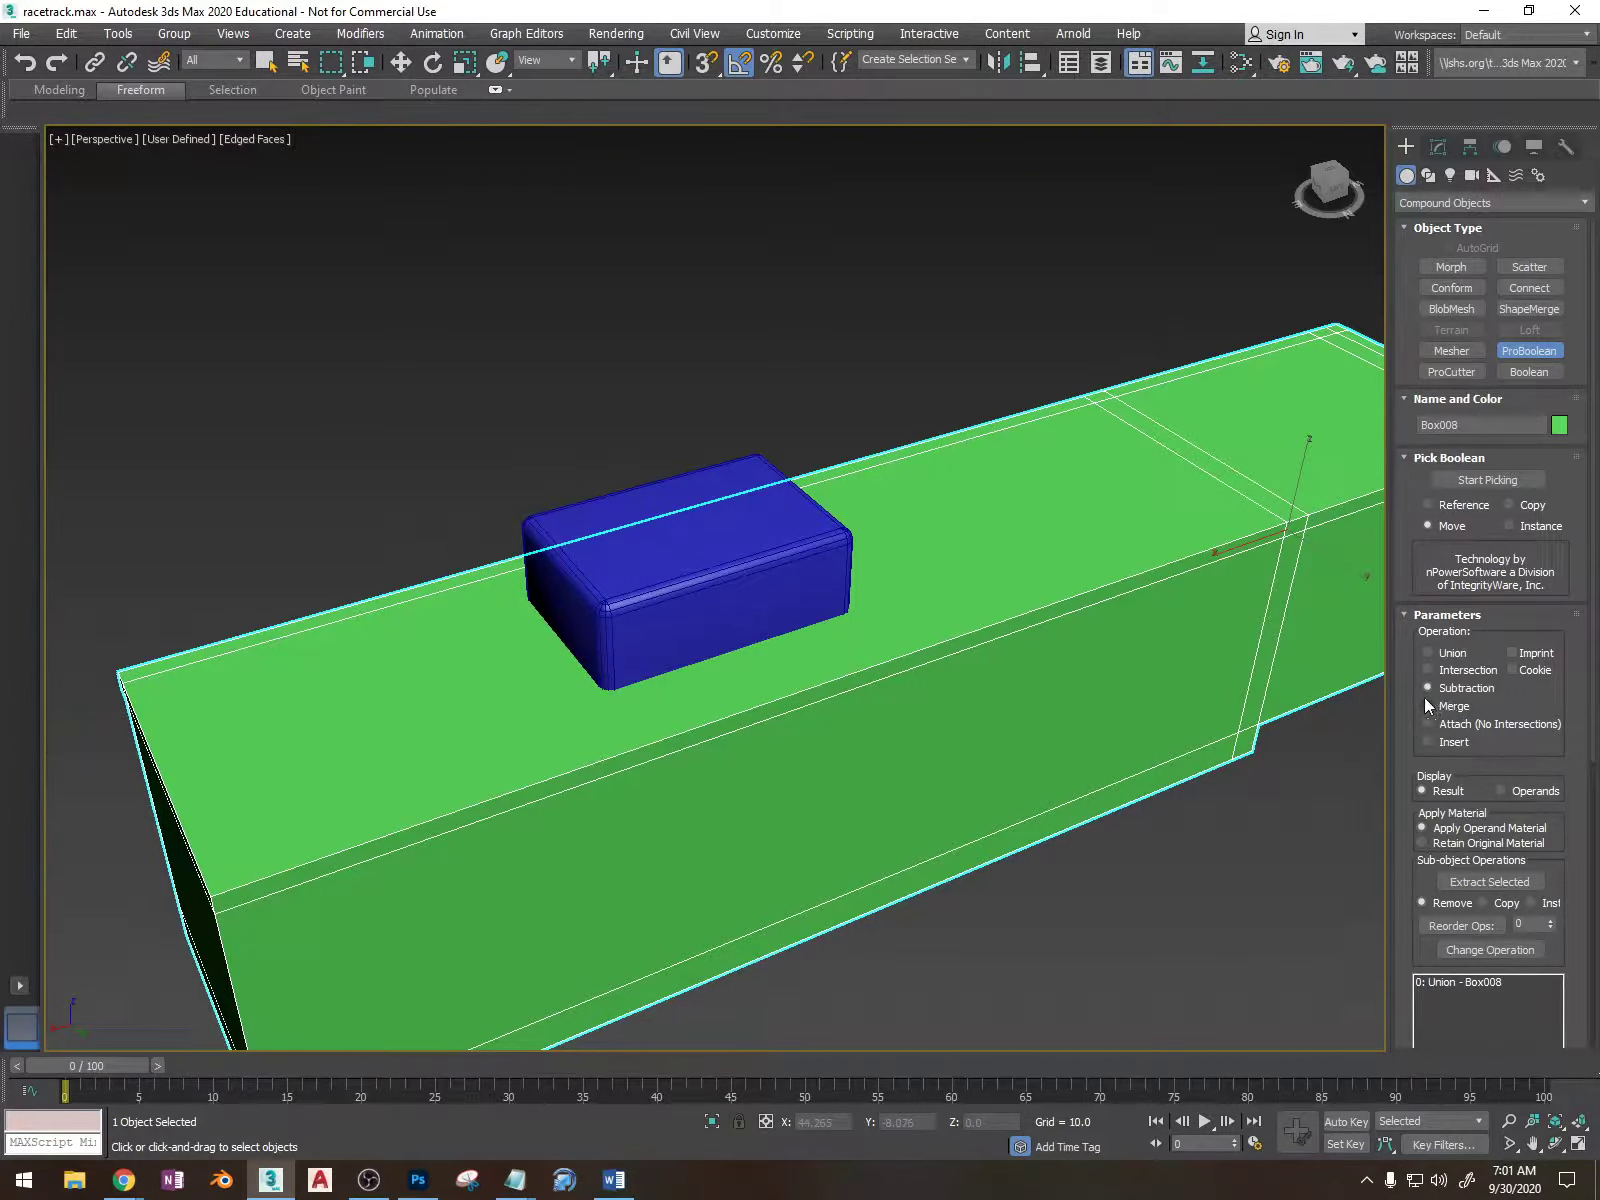
click(1478, 486)
click(801, 628)
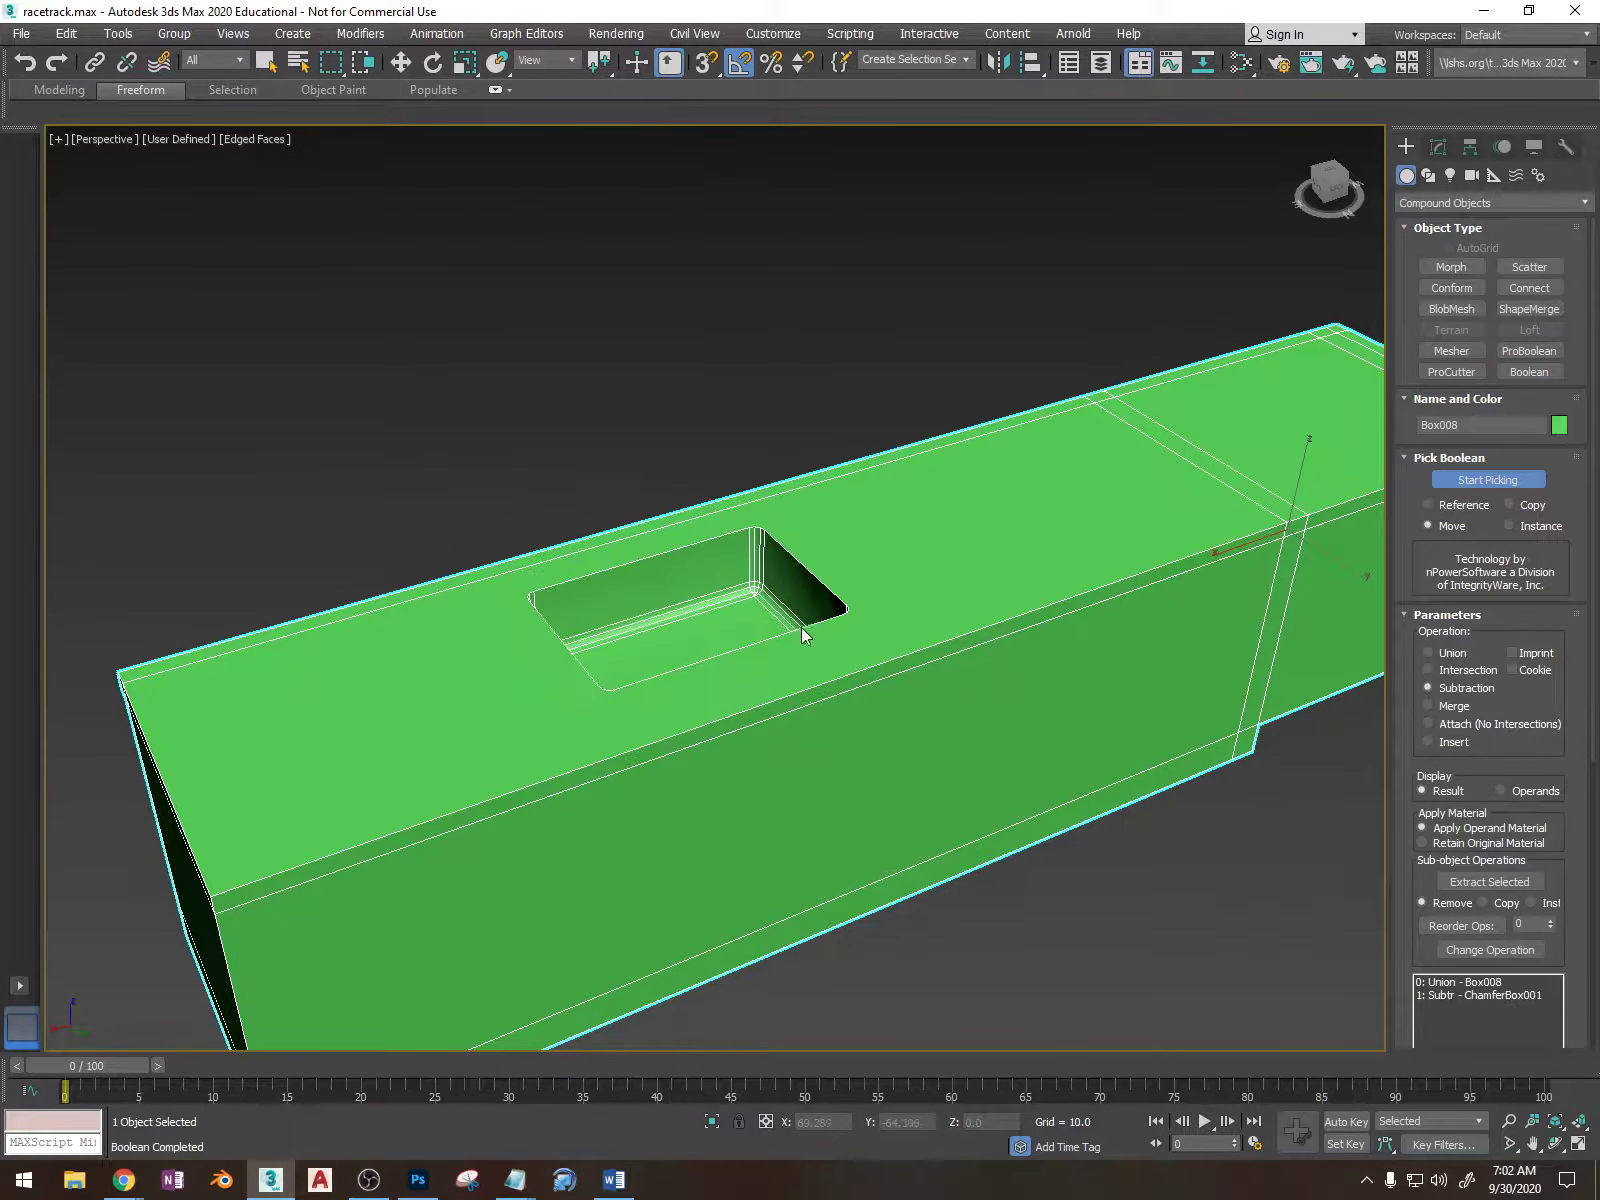
Step: Finish picking operands and convert the cabinet with its sink recess to an Editable Poly
alt+middle_drag(801, 628, 1004, 679)
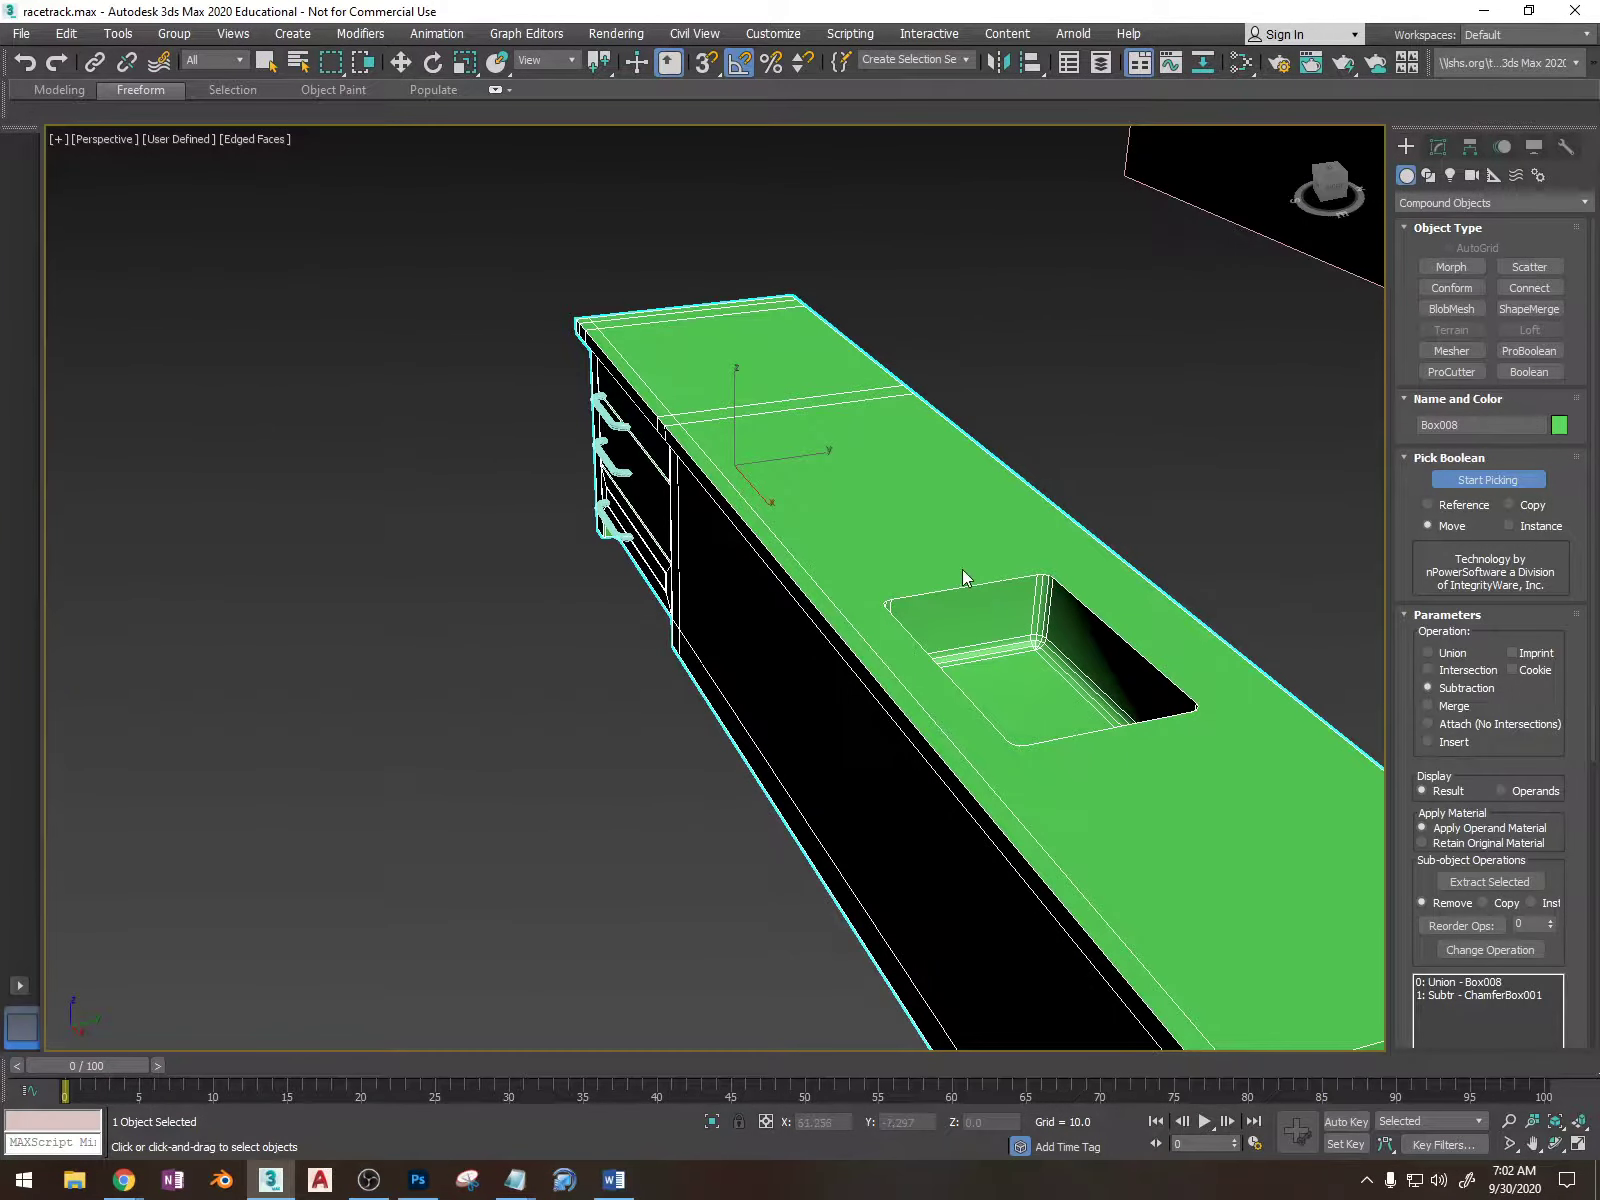
alt+middle_drag(962, 571, 889, 579)
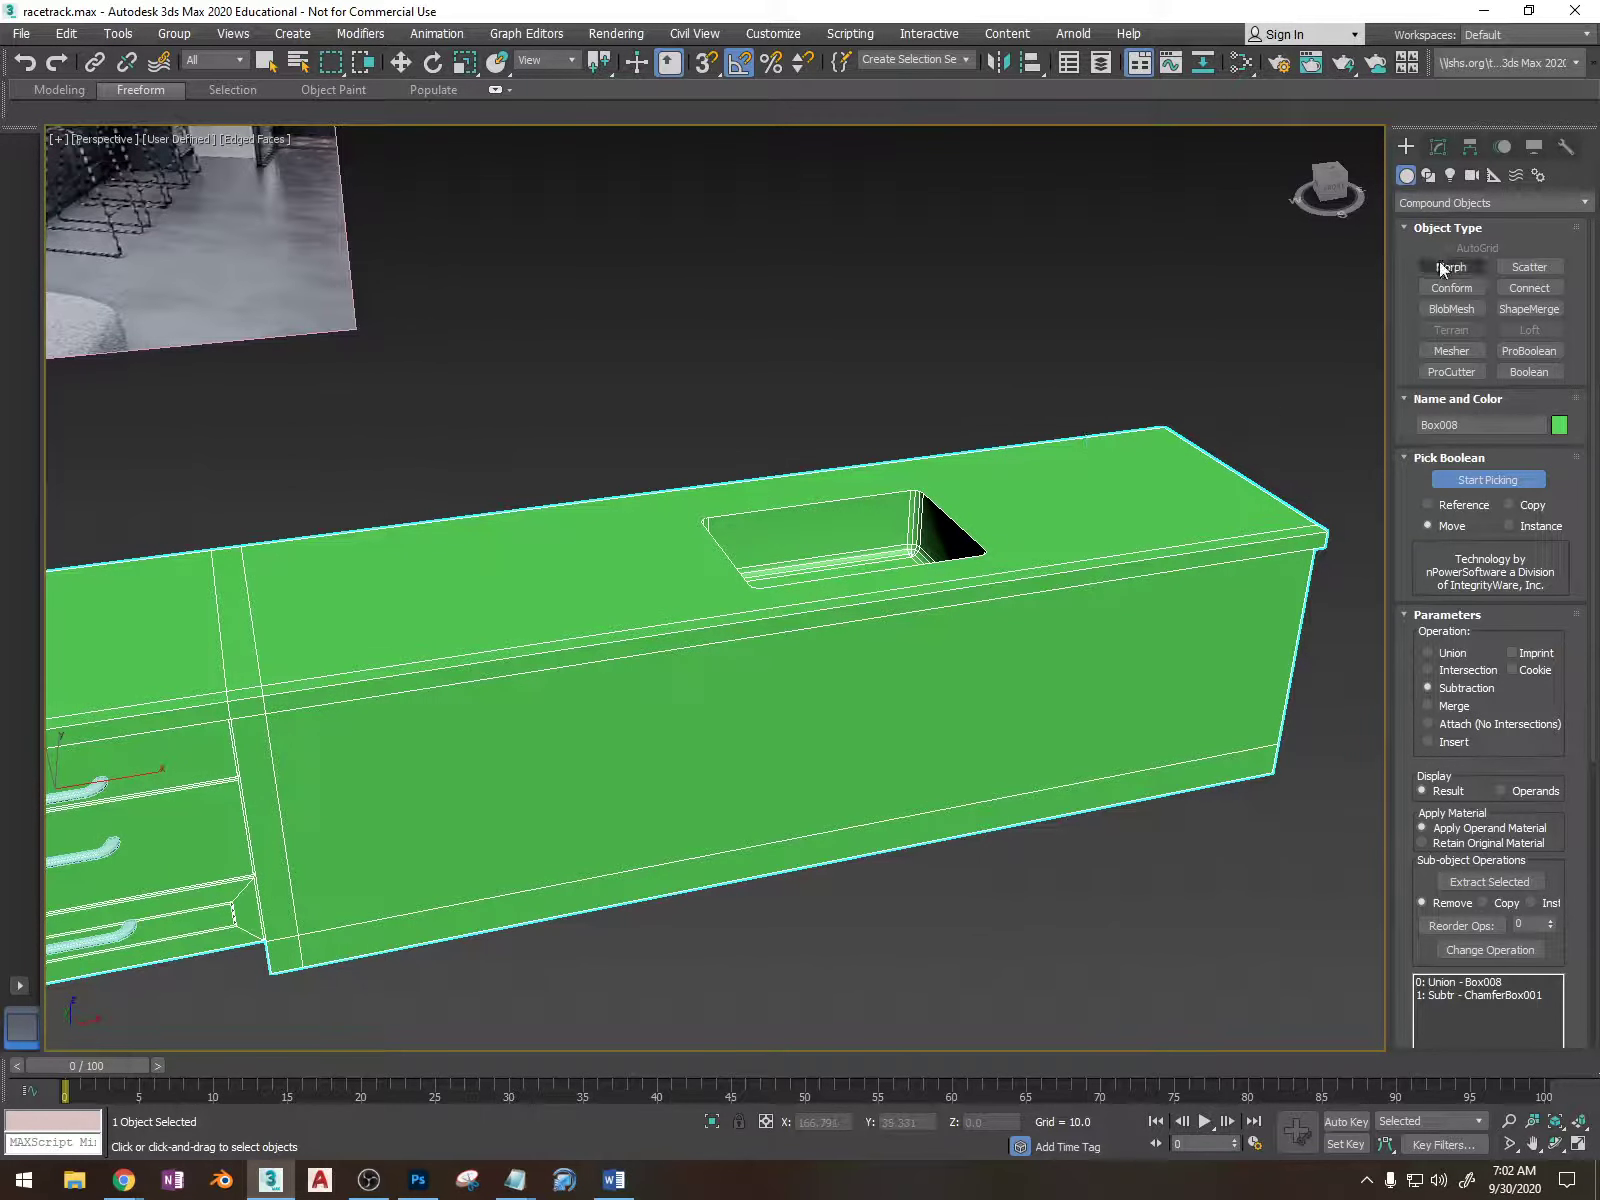
key(r)
click(1438, 148)
alt+middle_drag(1250, 420, 1202, 395)
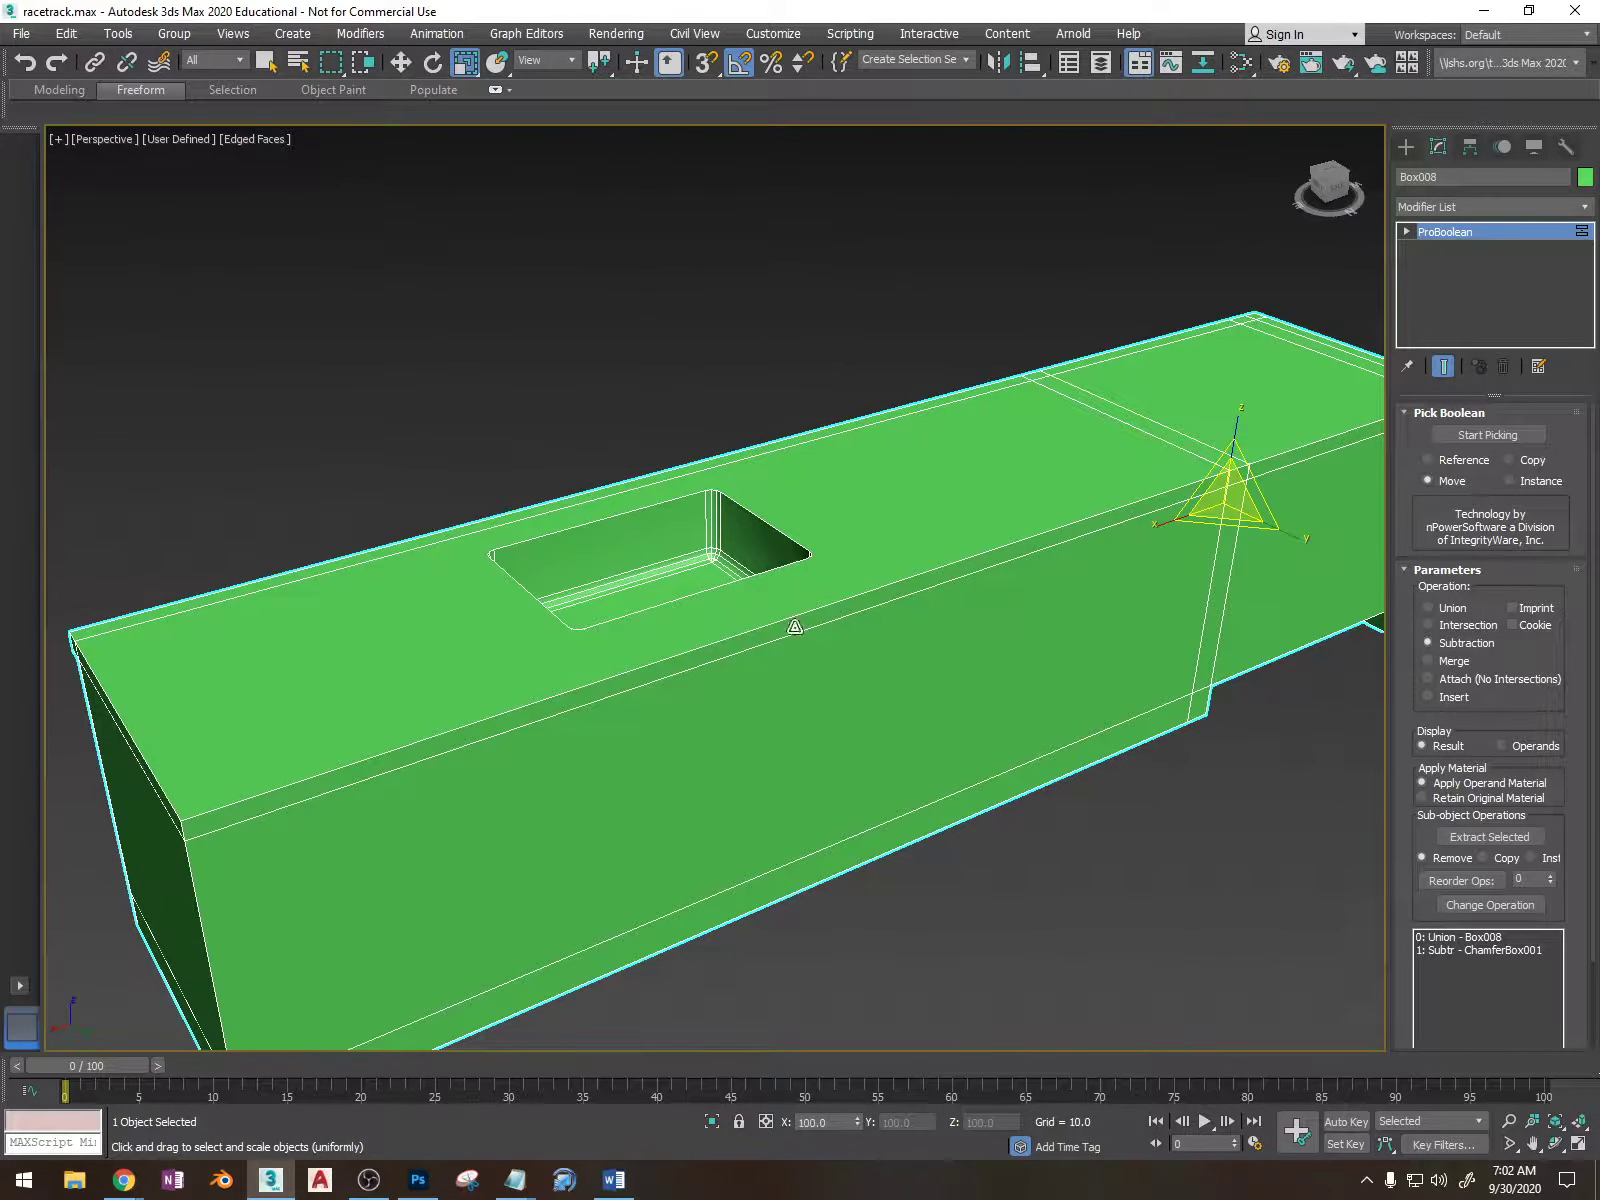
scroll(836, 607, down, 3)
middle_drag(871, 625, 896, 588)
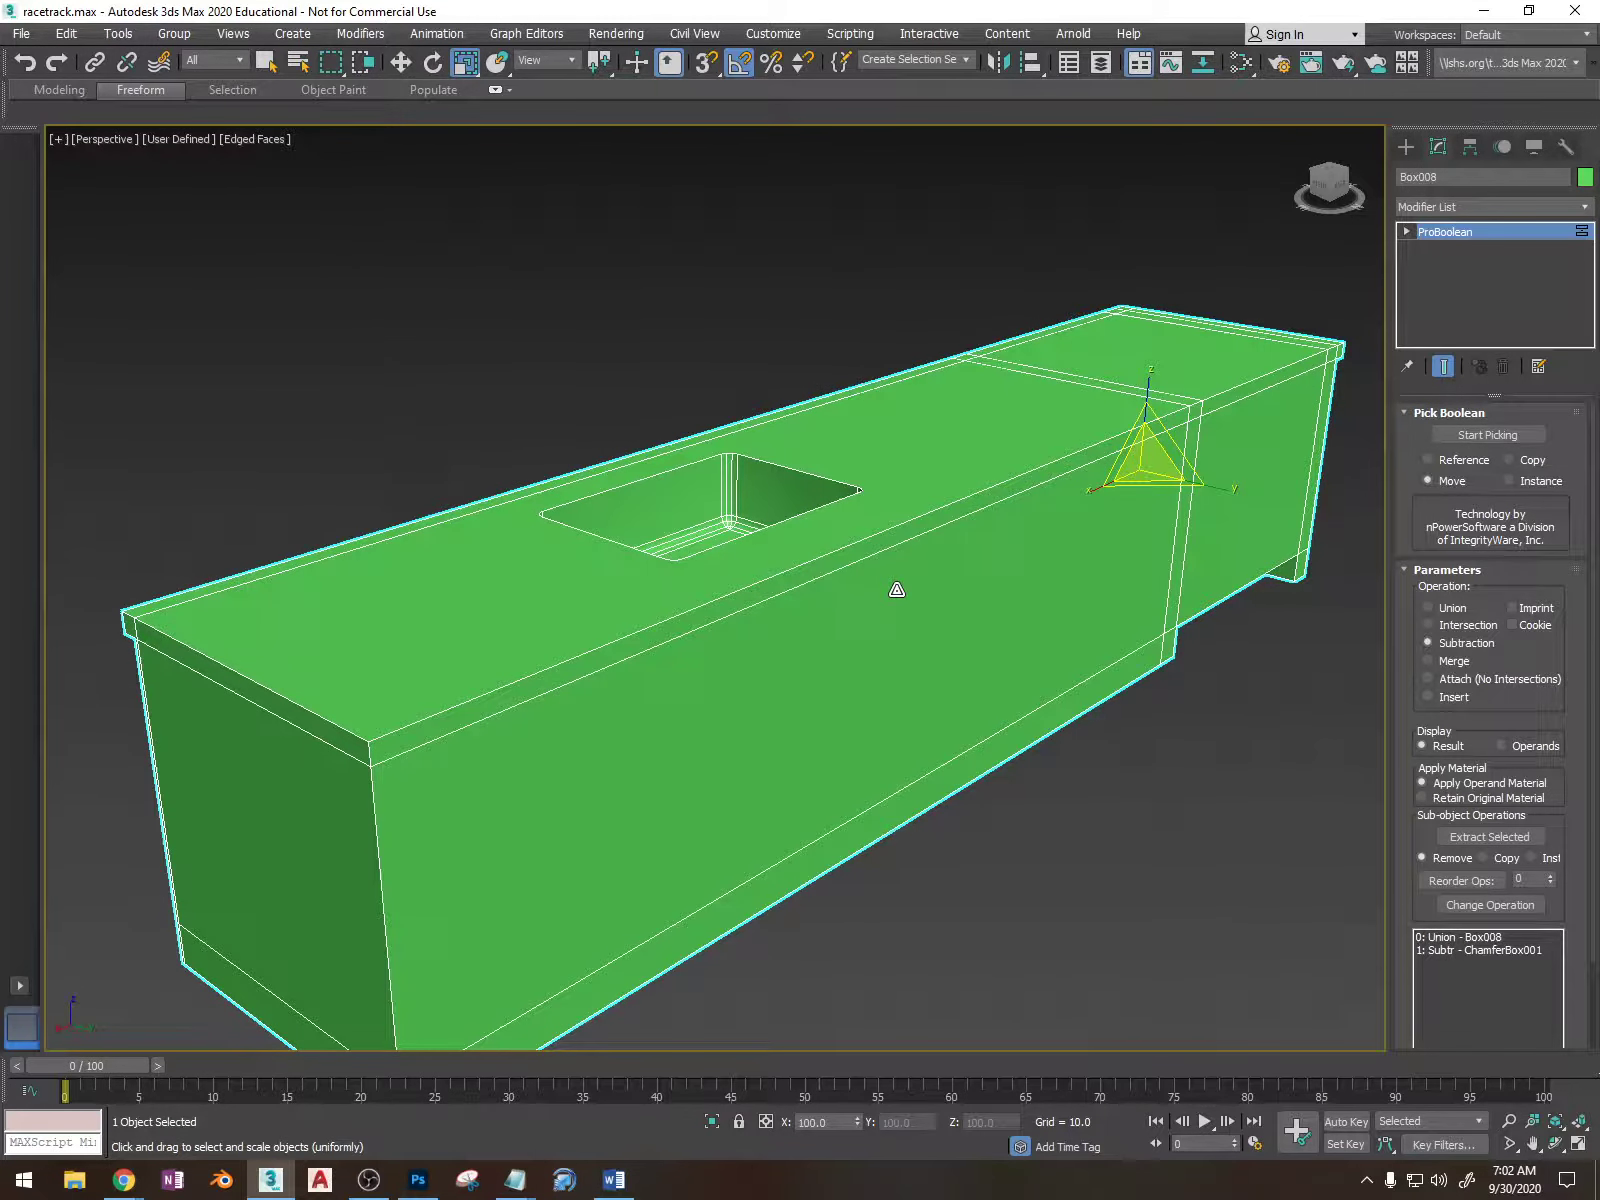
right_click(998, 468)
mouse_move(1082, 677)
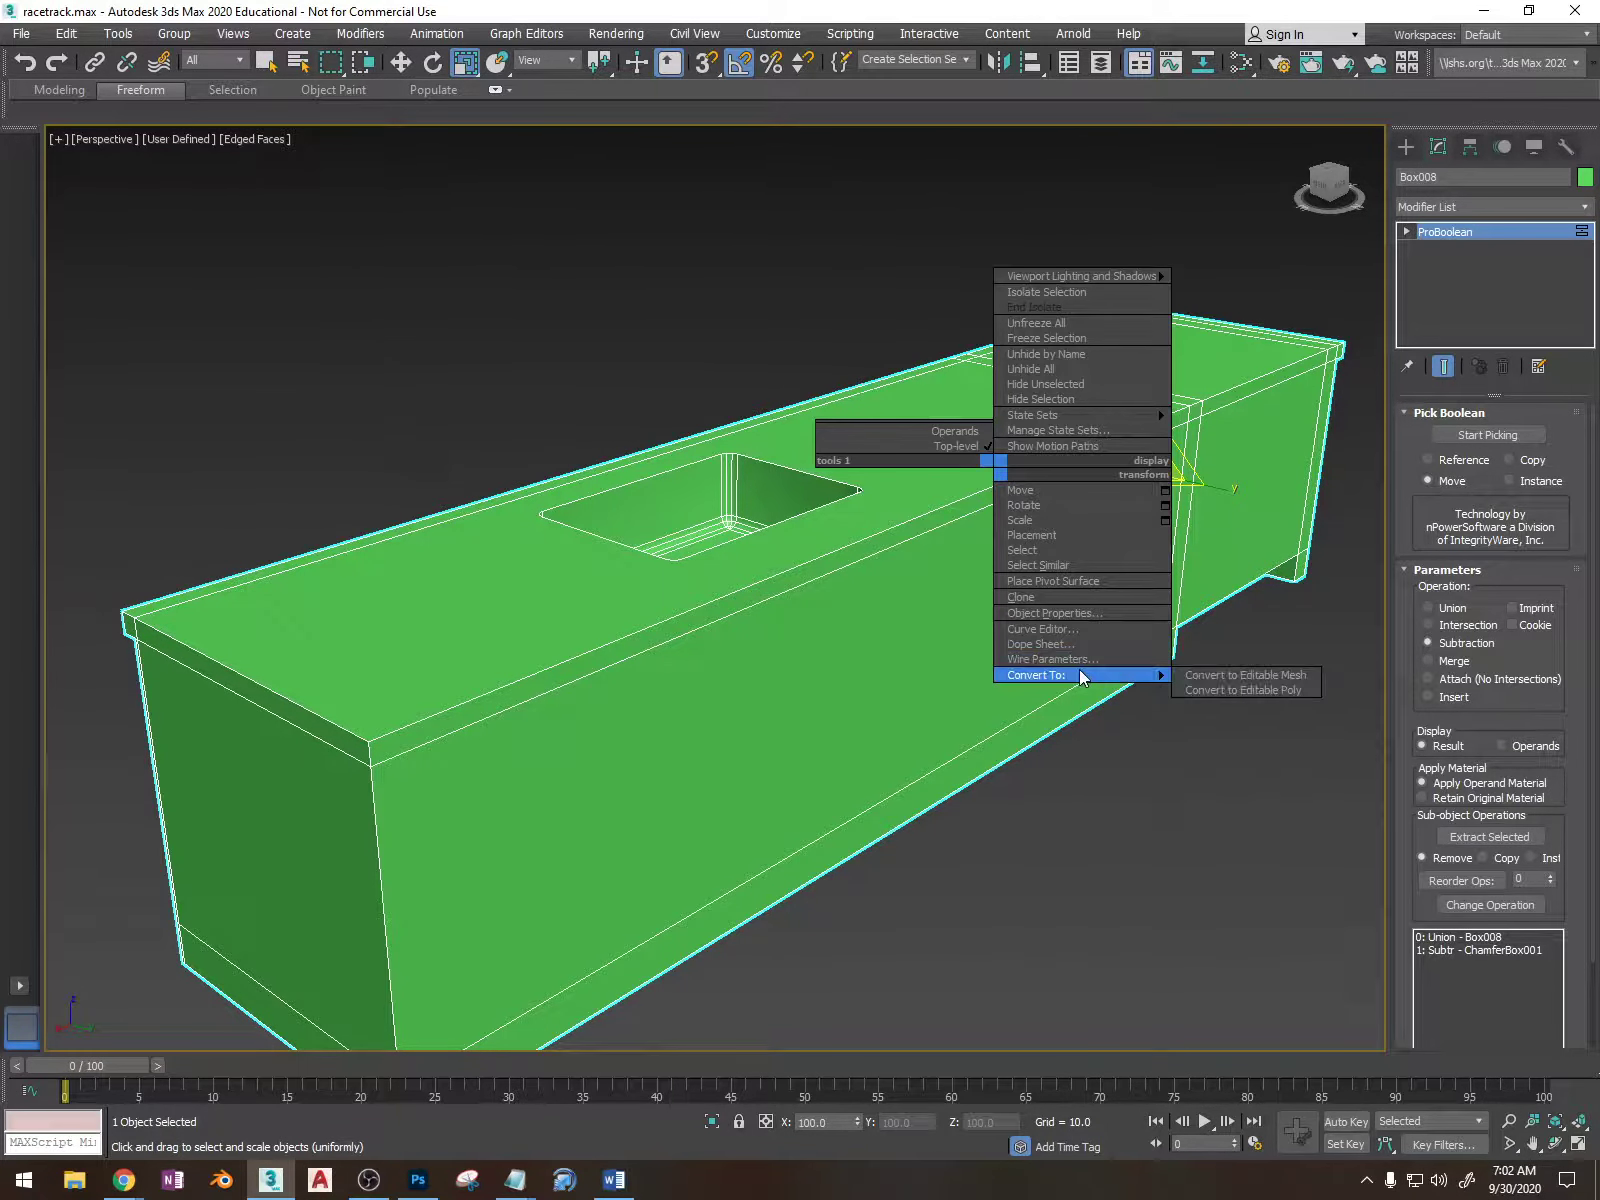
click(1252, 690)
Step: Select the large countertop polygon around the sink recess, examine its shape, and leave polygon editing
scroll(1157, 700, up, 5)
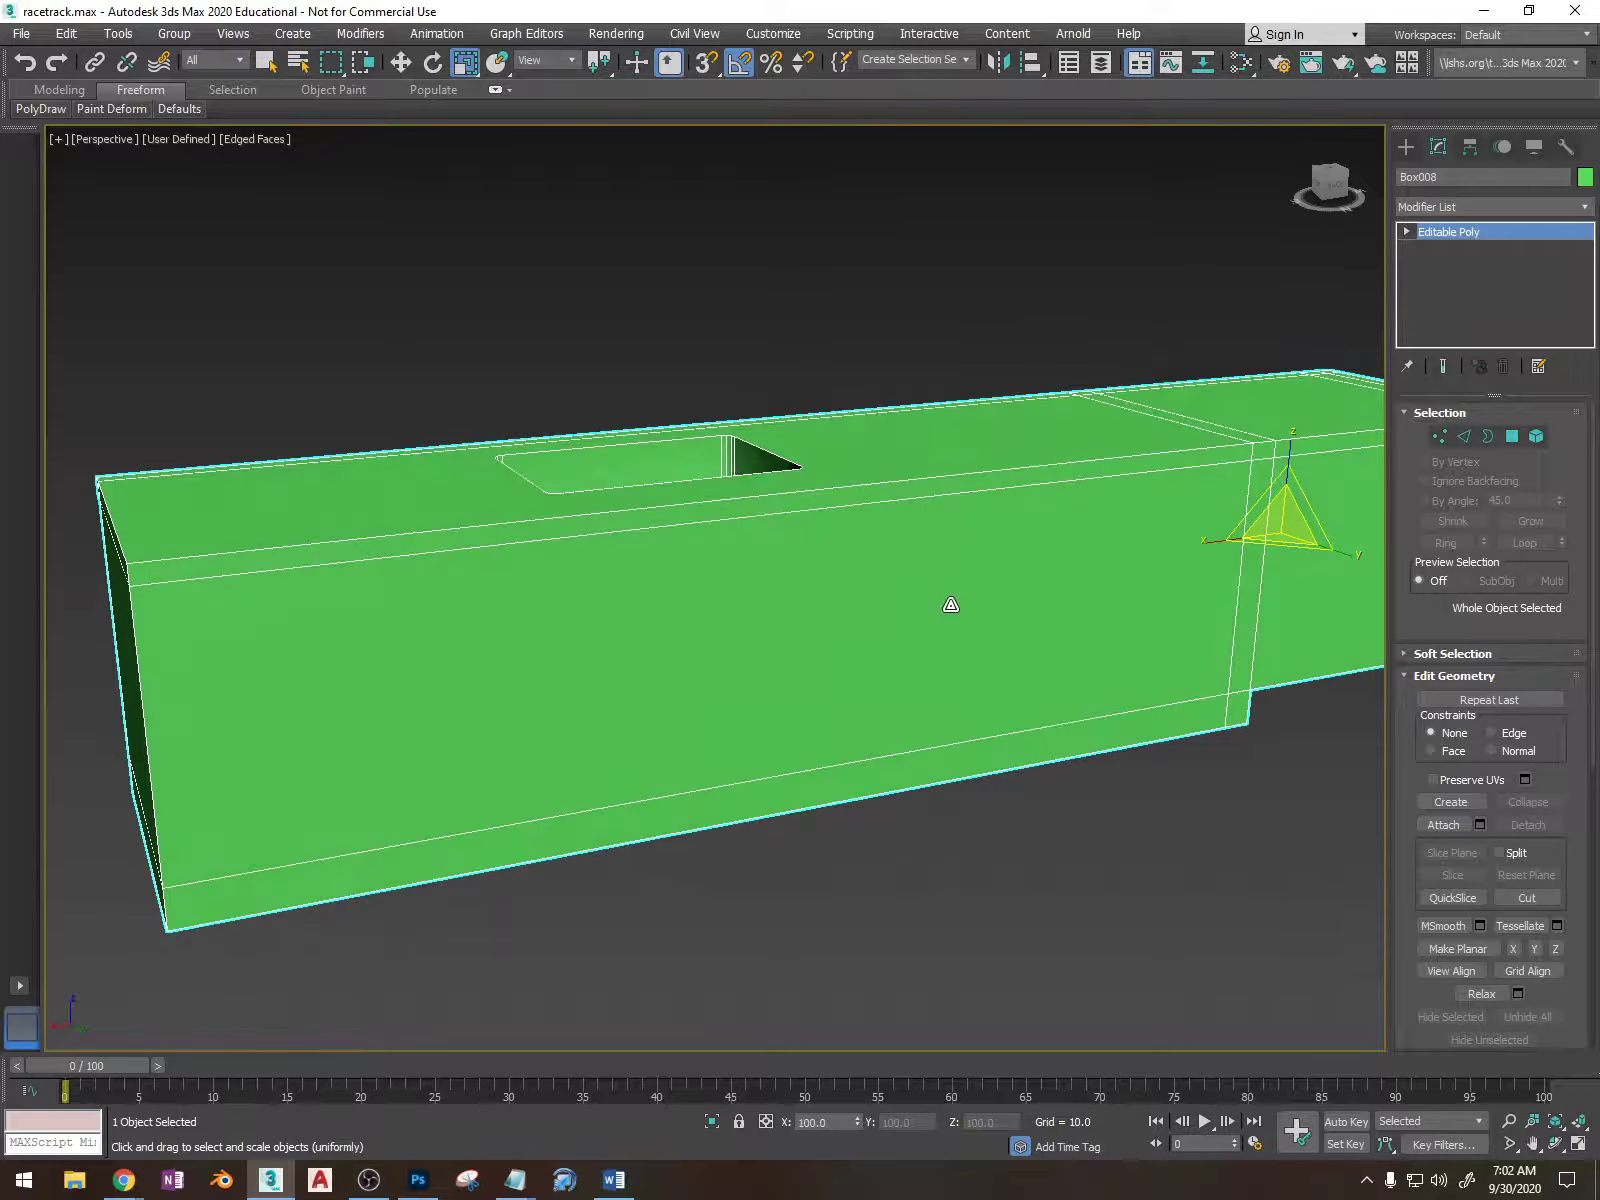
key(4)
click(875, 455)
alt+middle_drag(875, 460, 981, 561)
mouse_move(802, 545)
alt+middle_down()
mouse_move(646, 525)
mouse_move(700, 470)
mouse_move(746, 511)
mouse_move(808, 488)
mouse_move(778, 528)
alt+middle_up()
scroll(712, 527, up, 4)
scroll(830, 505, down, 6)
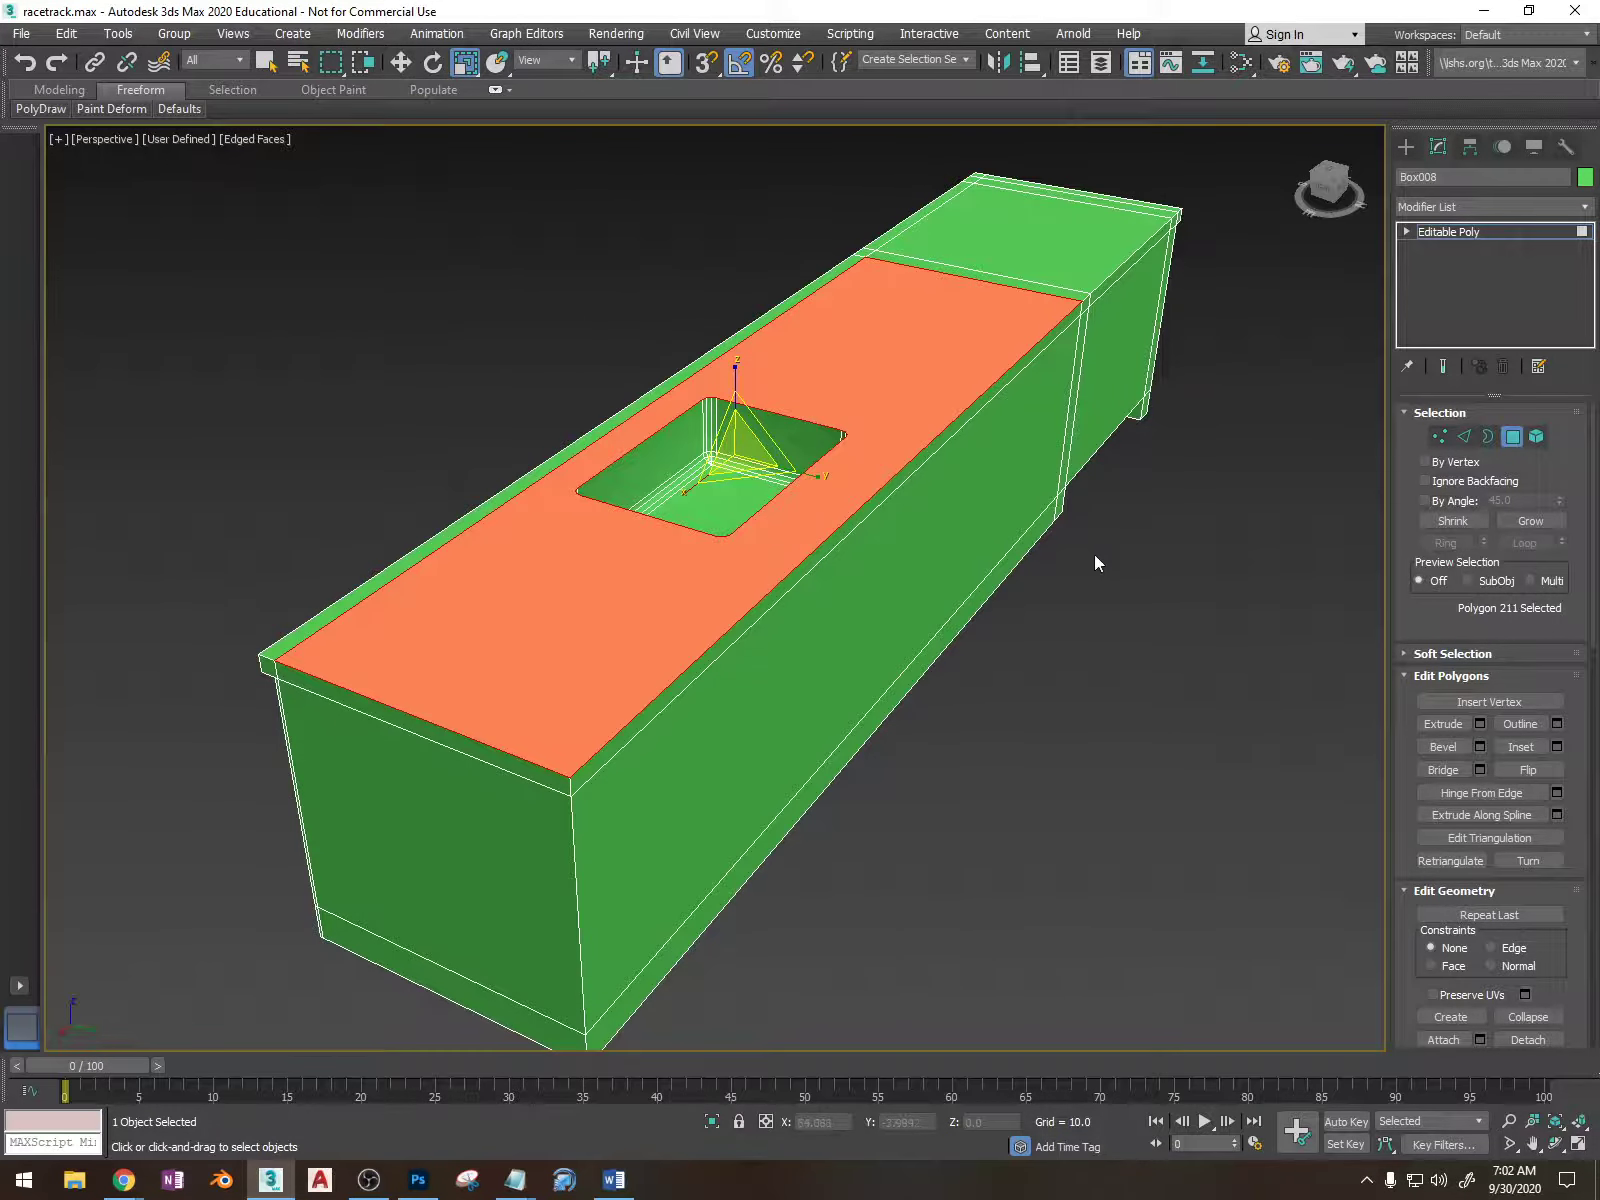
click(1508, 433)
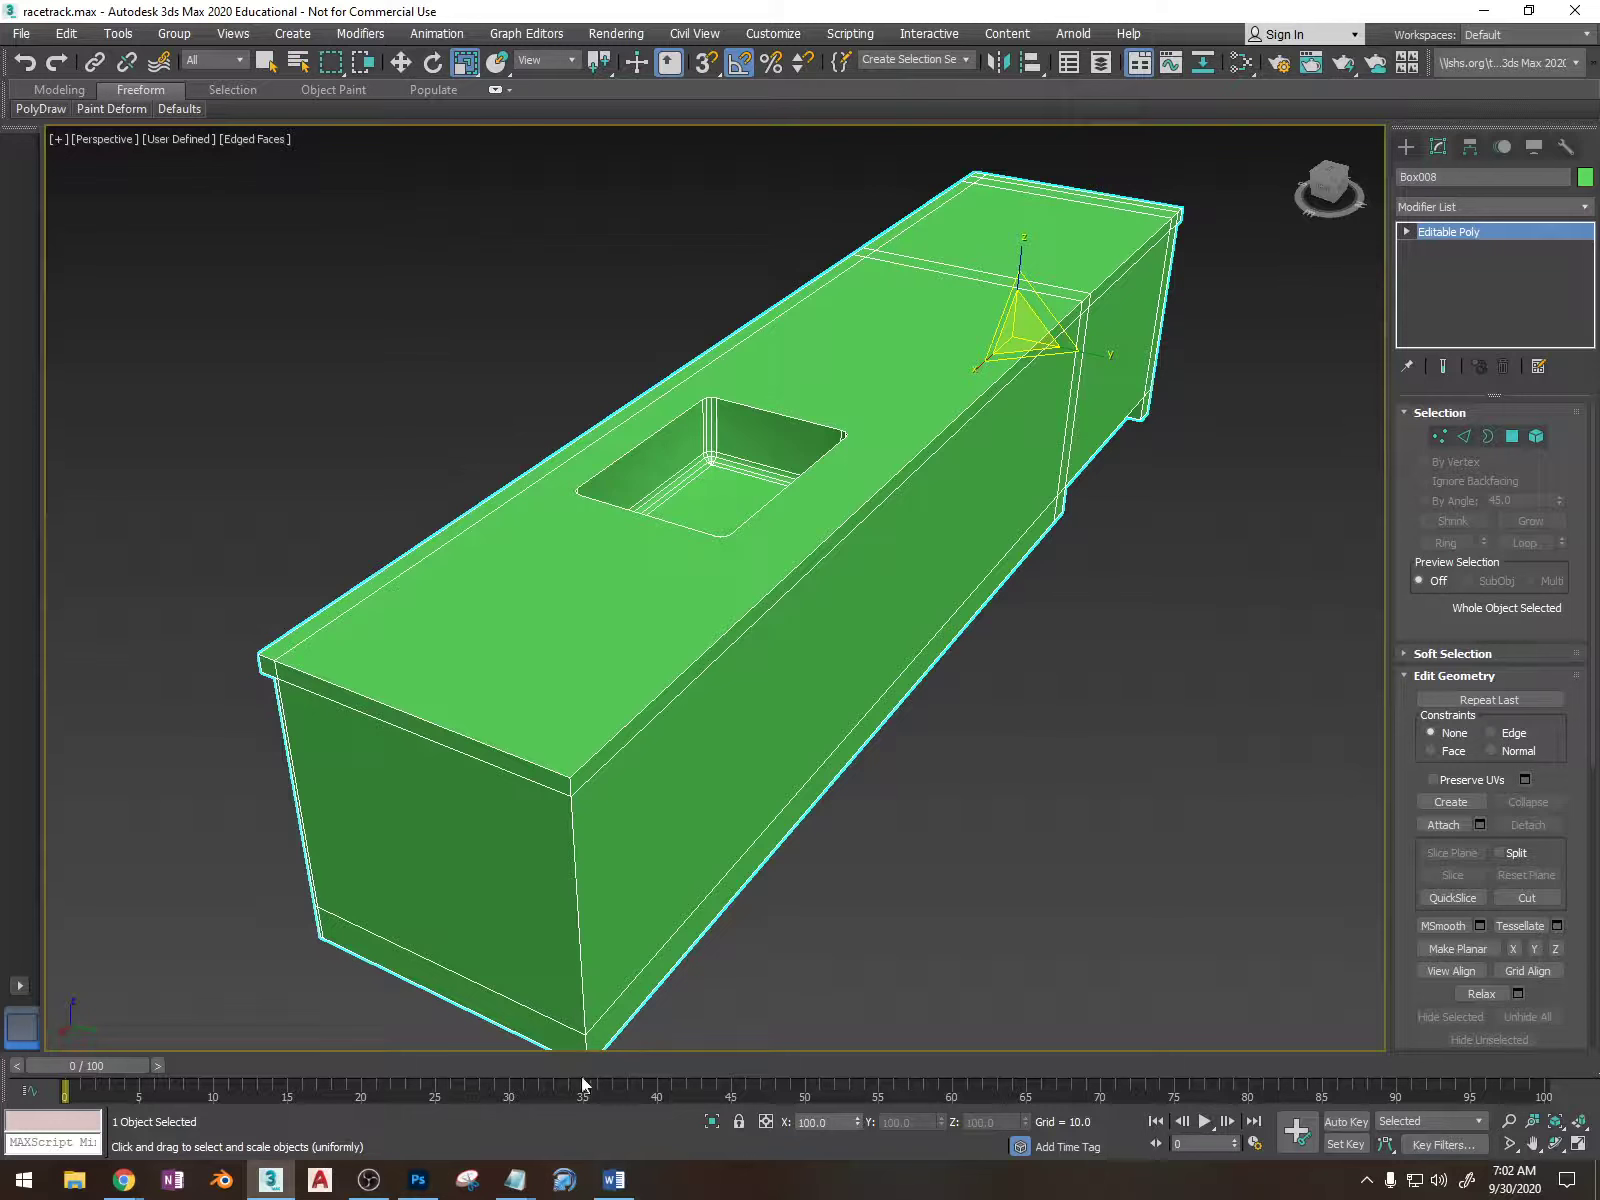